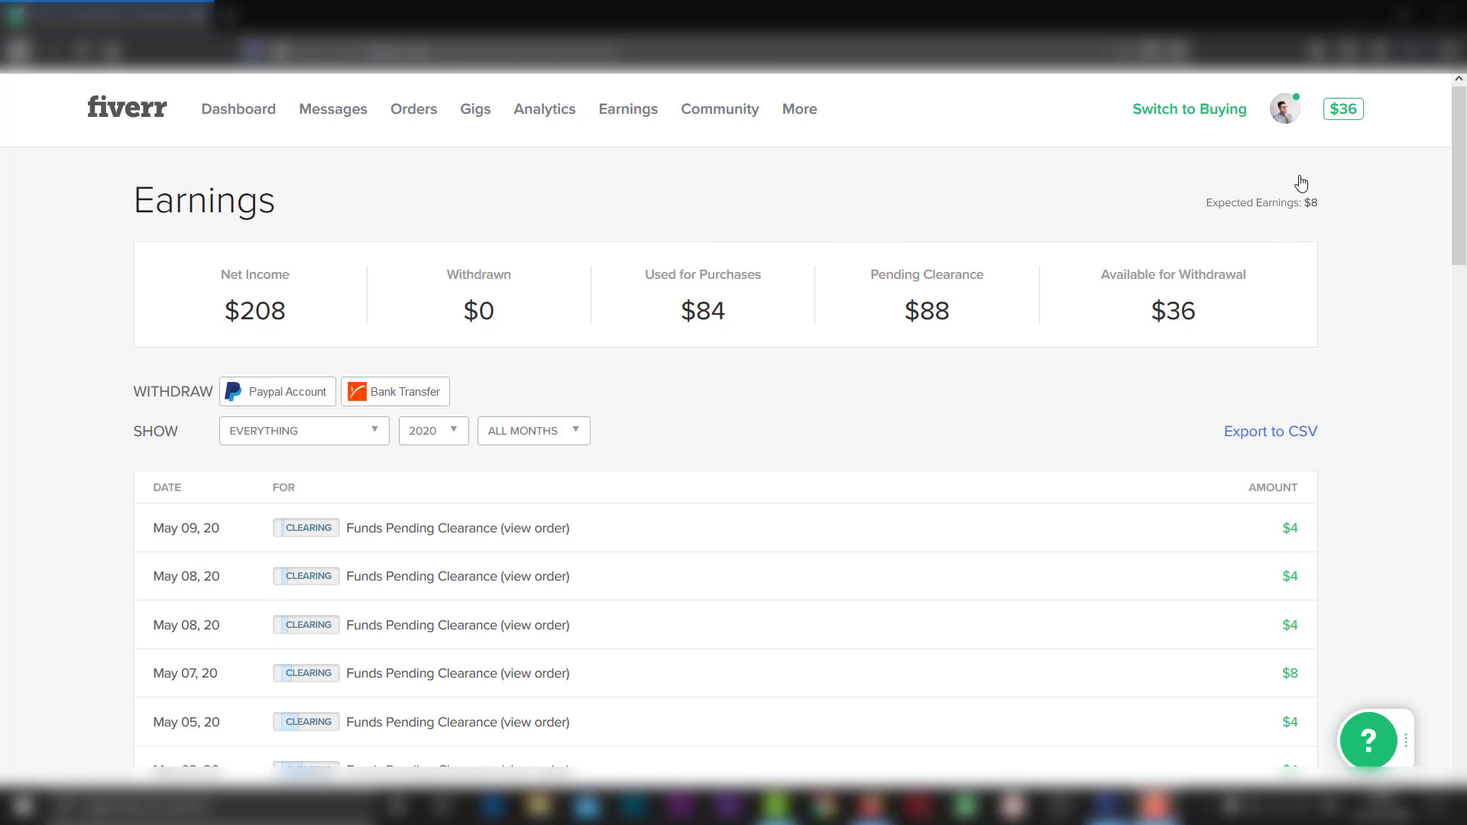
Check the expected earnings figure, then go to the Buyer Requests page under More.
{"action": "scroll", "coordinate": [1299, 191], "scroll_direction": "down", "scroll_amount": 1}
{"action": "scroll", "coordinate": [1301, 197], "scroll_direction": "up", "scroll_amount": 1}
{"action": "triple_click", "coordinate": [1294, 206]}
{"action": "left_click", "coordinate": [1334, 203]}
{"action": "triple_click", "coordinate": [1340, 205]}
{"action": "left_click", "coordinate": [1339, 205]}
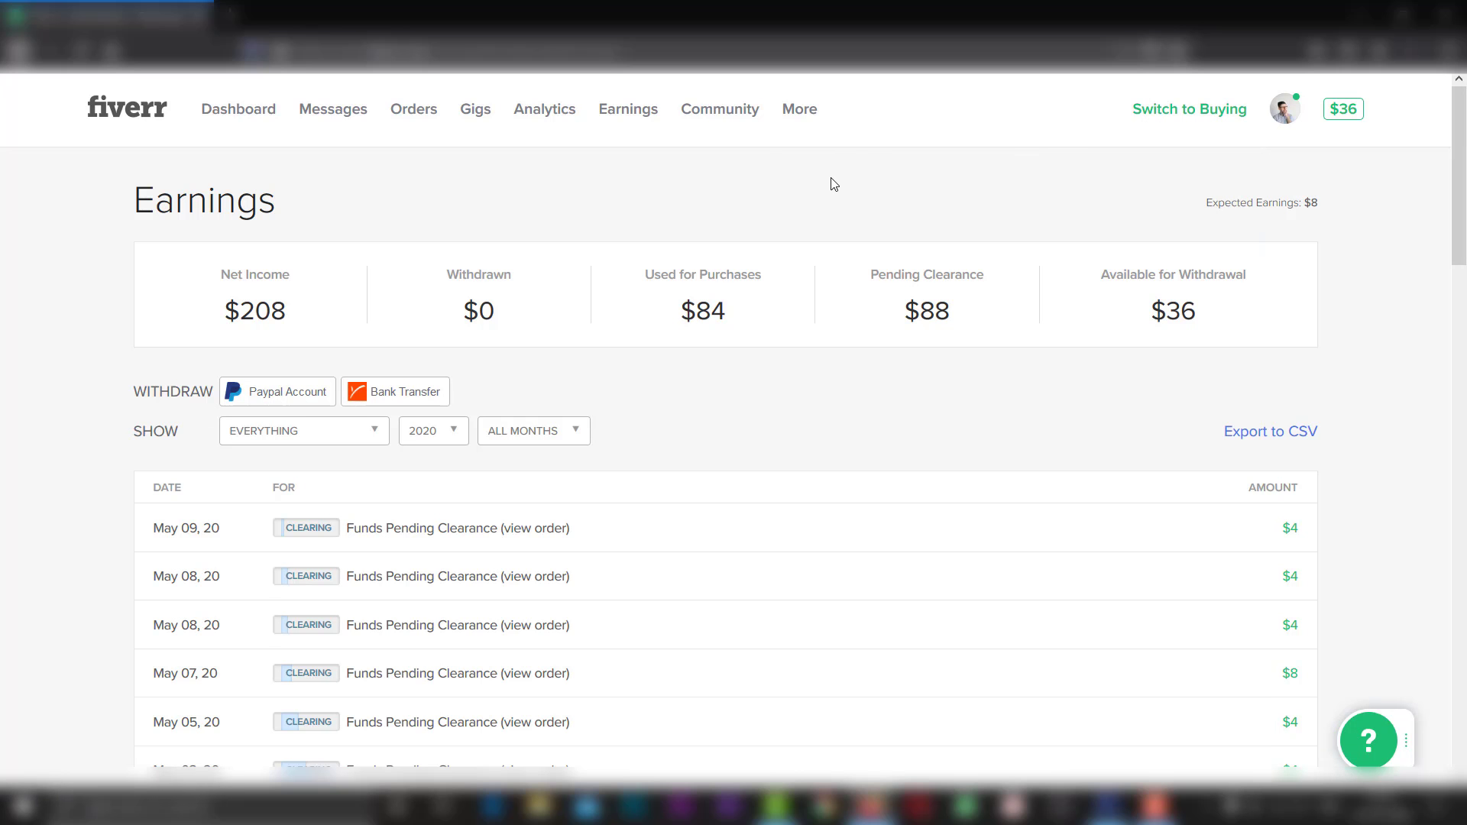
{"action": "left_click", "coordinate": [810, 113]}
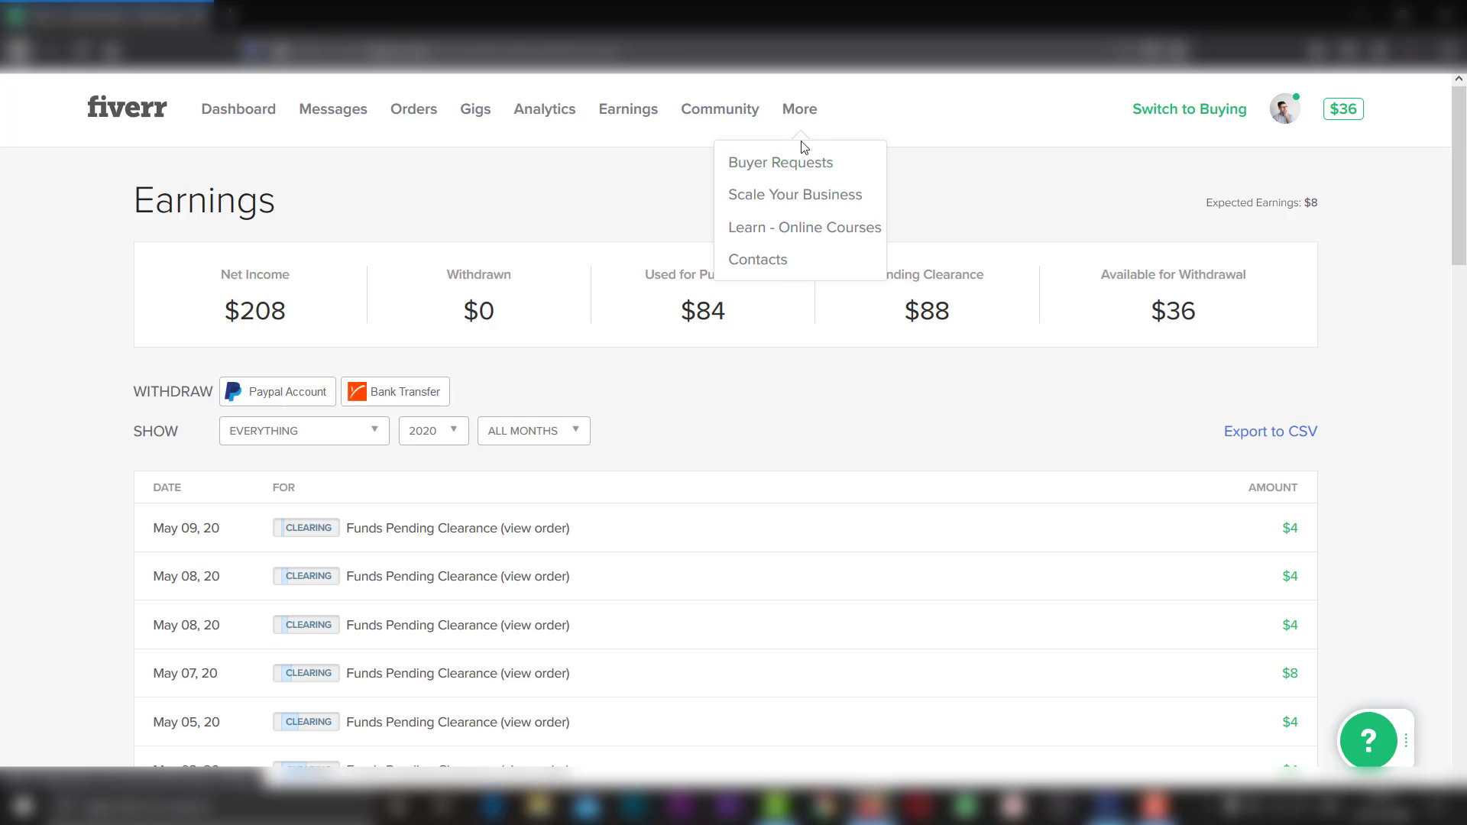
{"action": "left_click", "coordinate": [781, 166]}
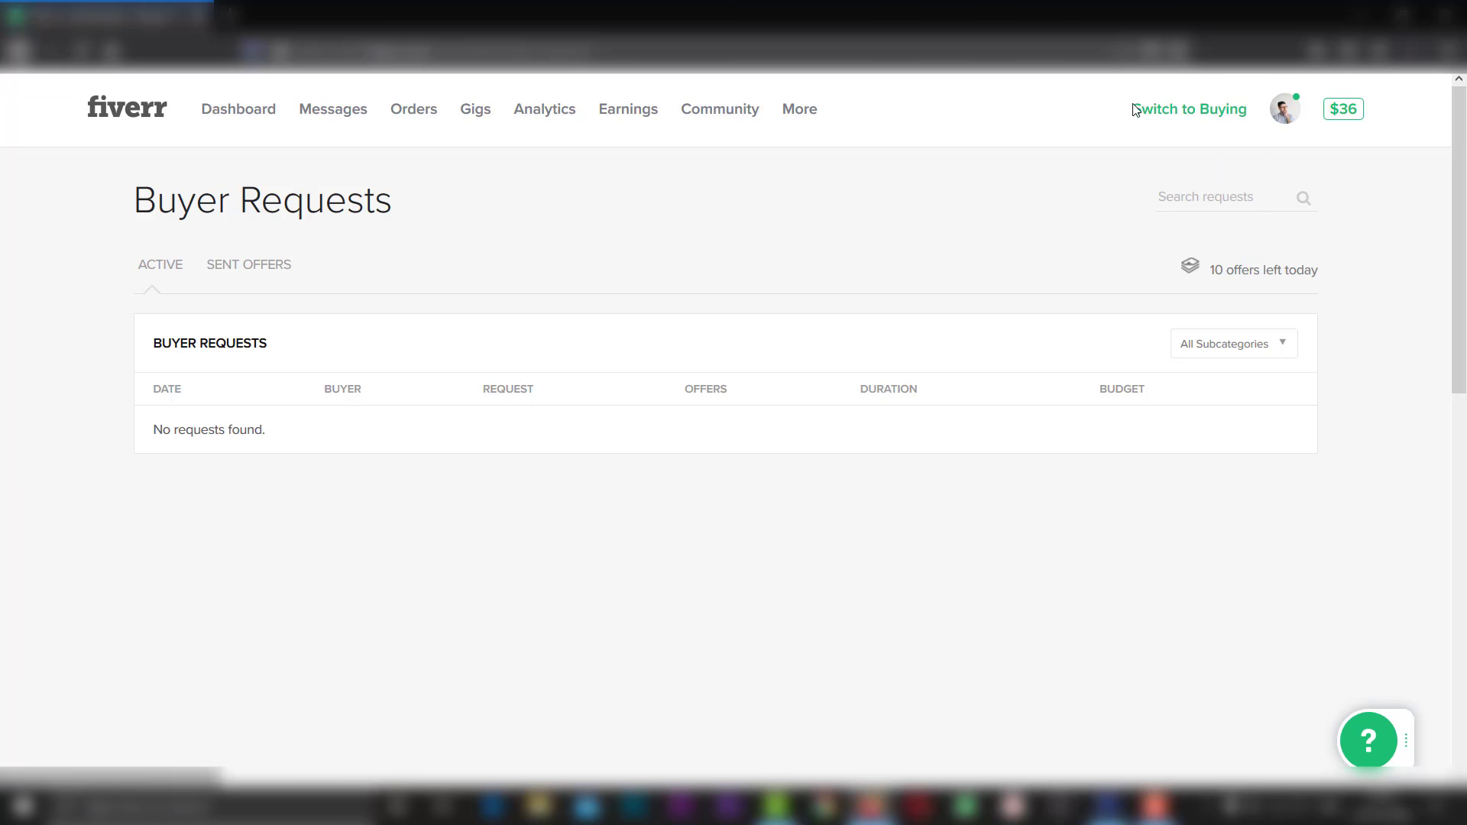
Switch the account from selling to buying mode to load the buyer home page.
{"action": "left_click", "coordinate": [1208, 109]}
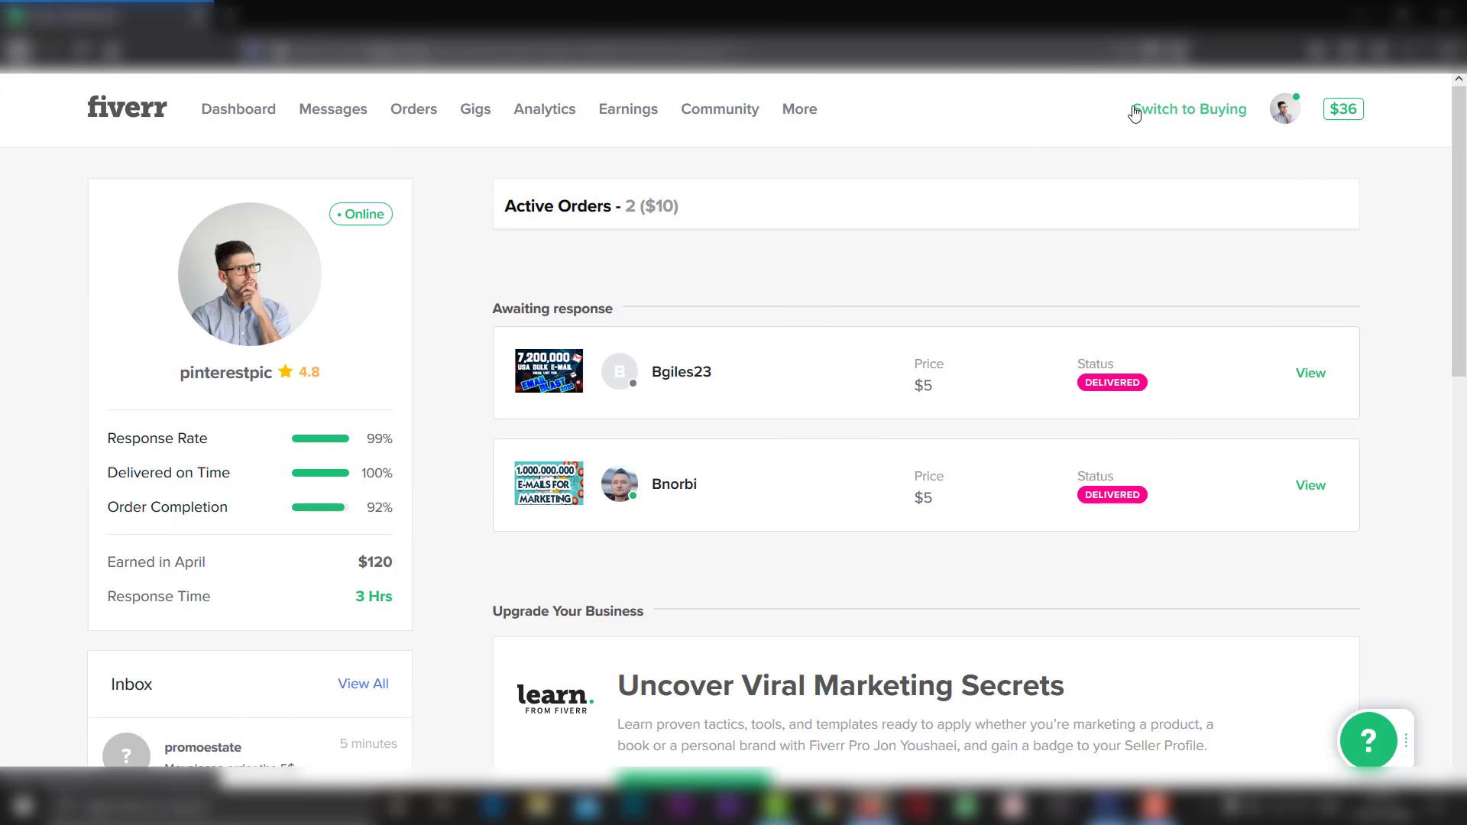
{"action": "left_click", "coordinate": [1181, 114]}
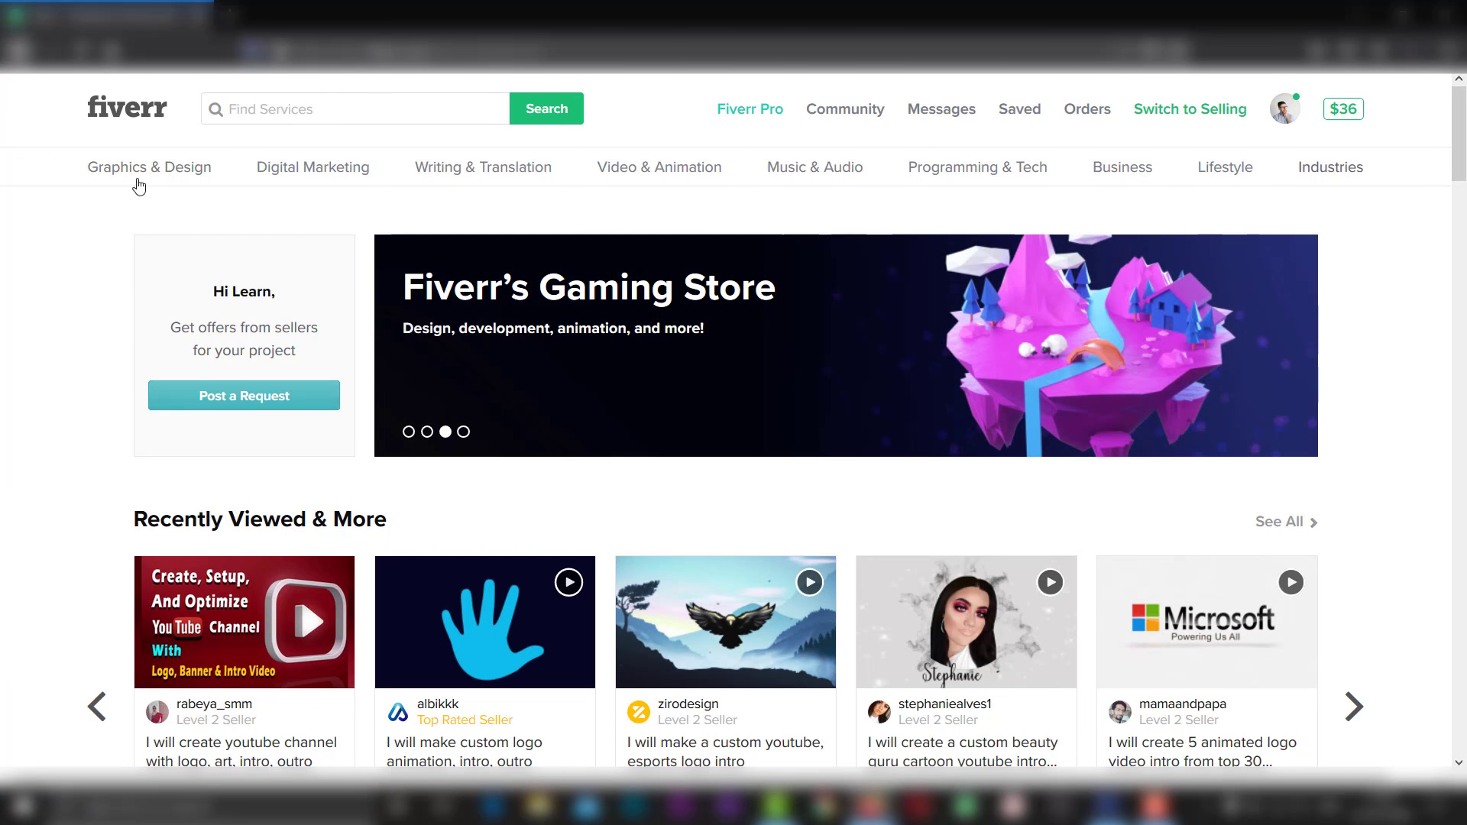
Start a new buyer request with the description 'i need a logo for my tyoutube channel'.
{"action": "left_click", "coordinate": [265, 400]}
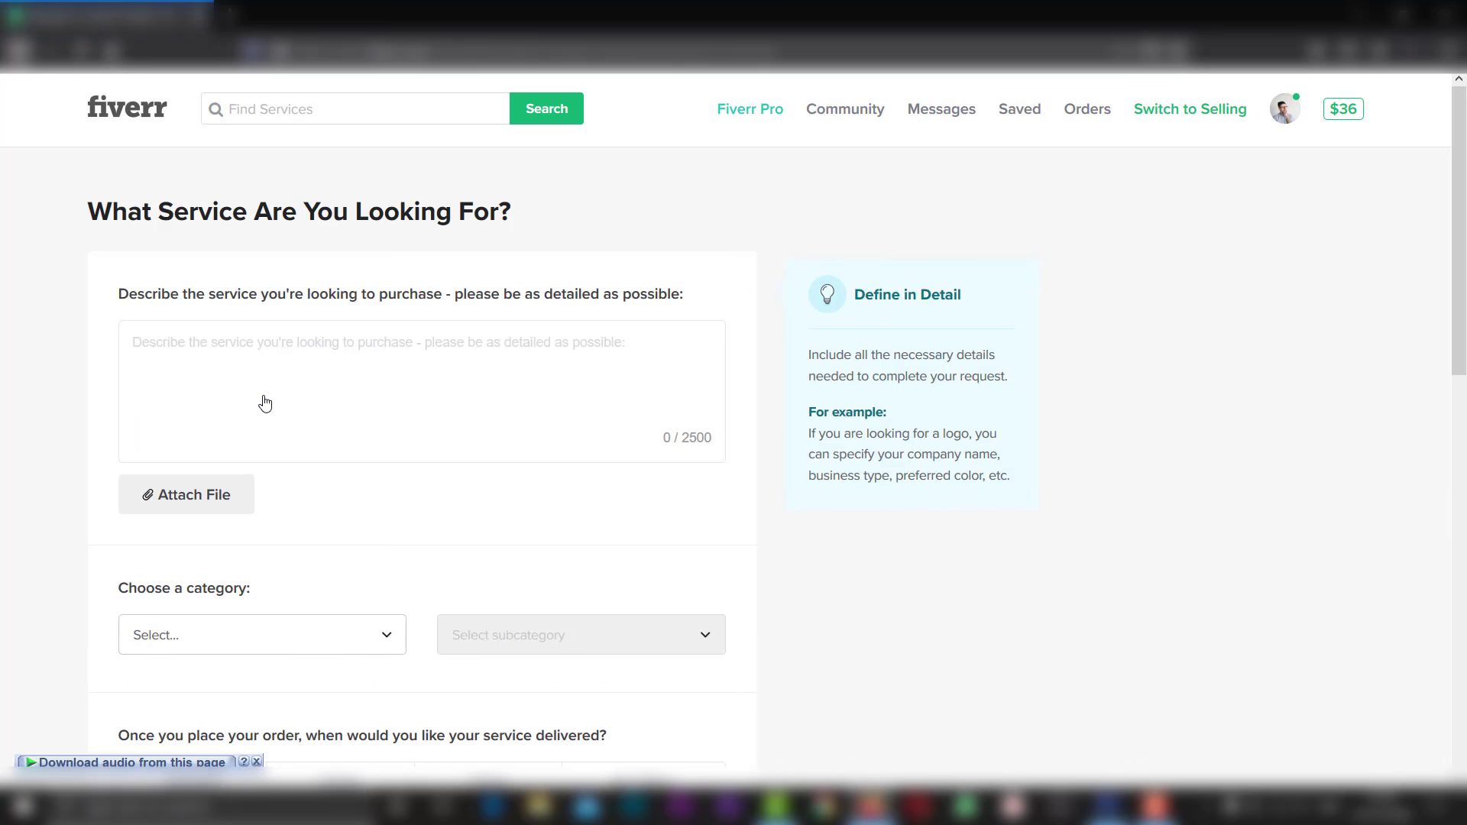
{"action": "scroll", "coordinate": [252, 350], "scroll_direction": "down", "scroll_amount": 1}
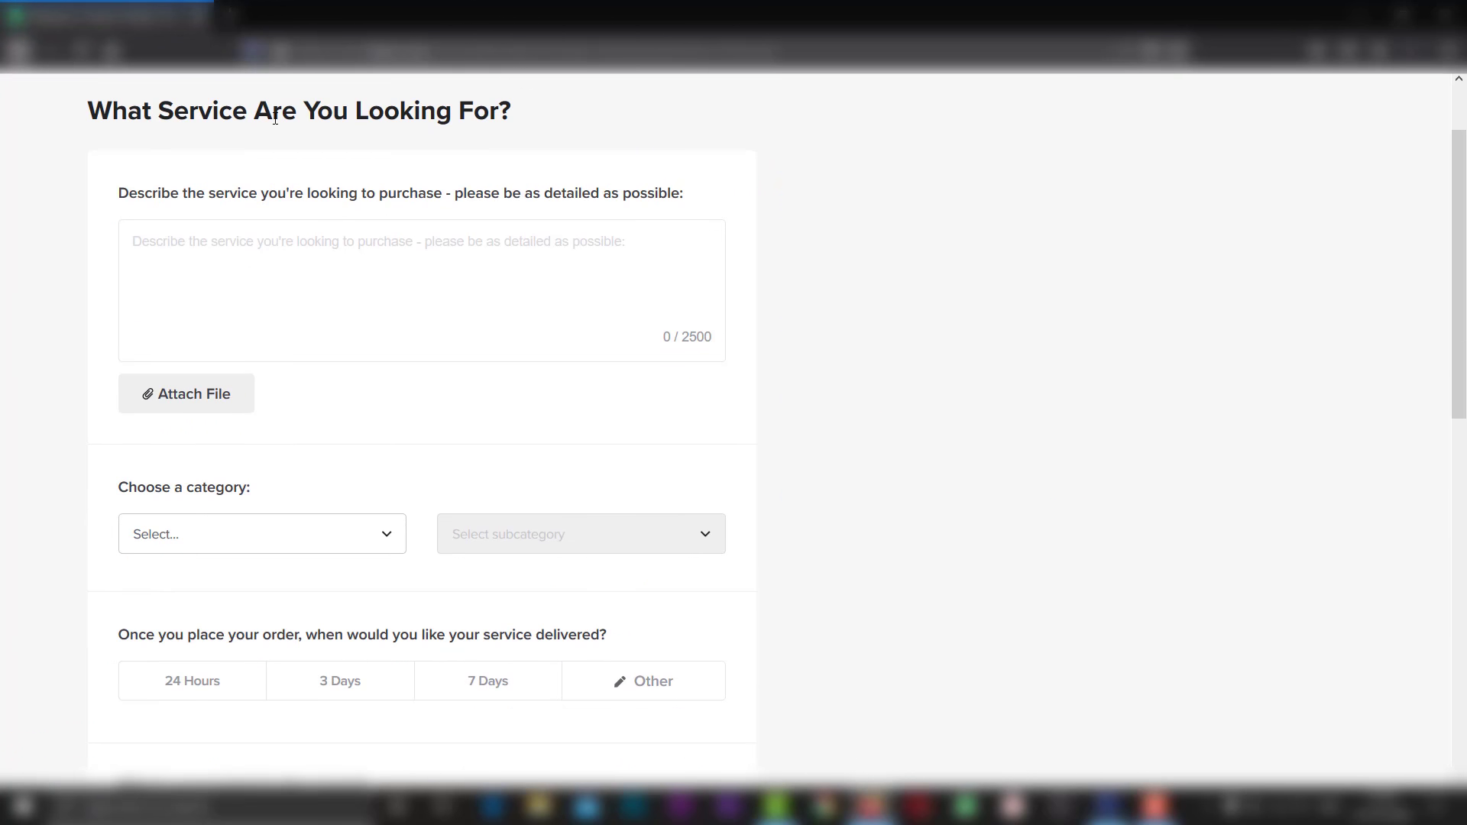
{"action": "left_click", "coordinate": [238, 269]}
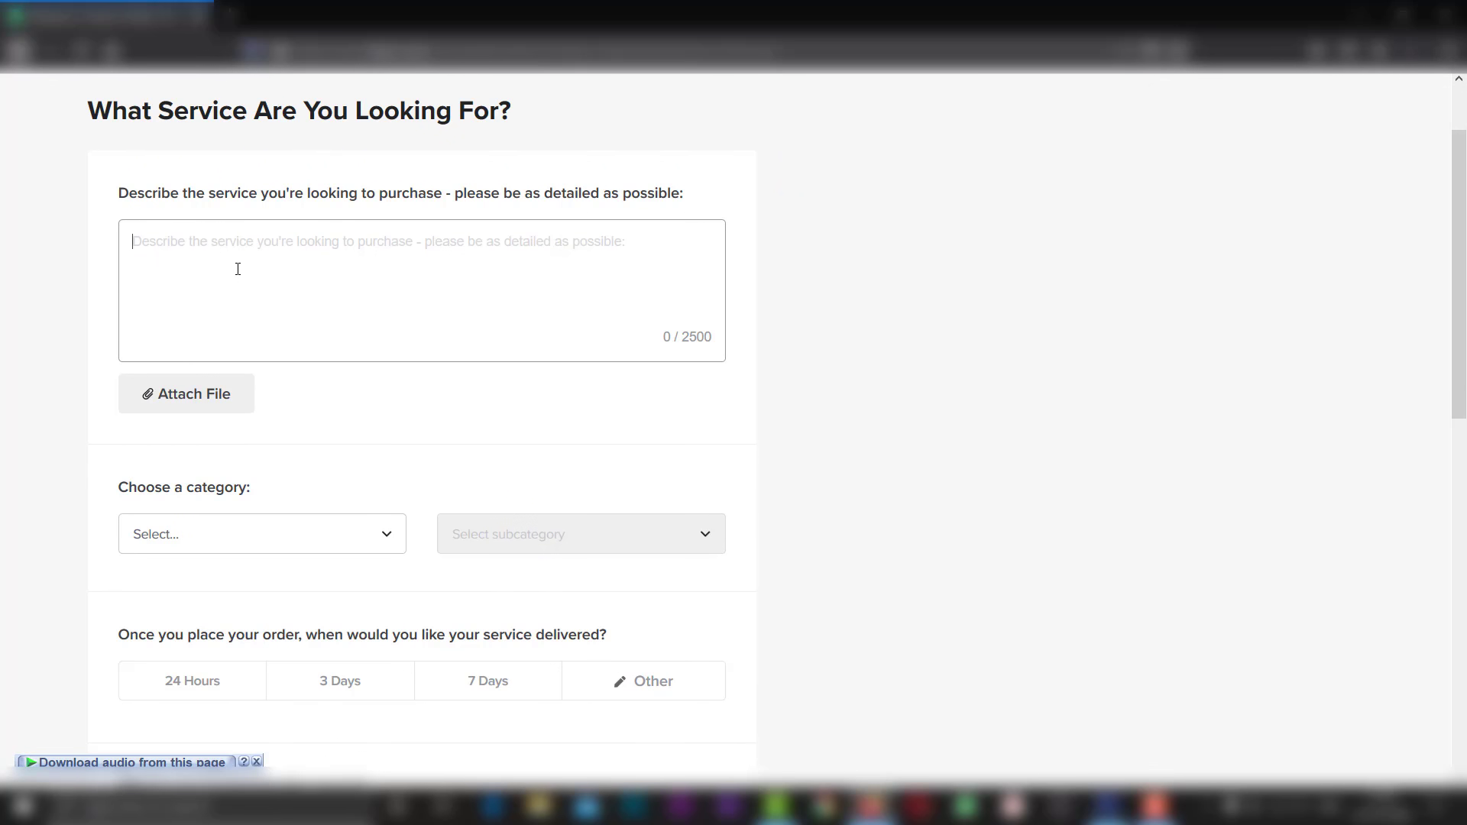
{"action": "type", "text": "i need "}
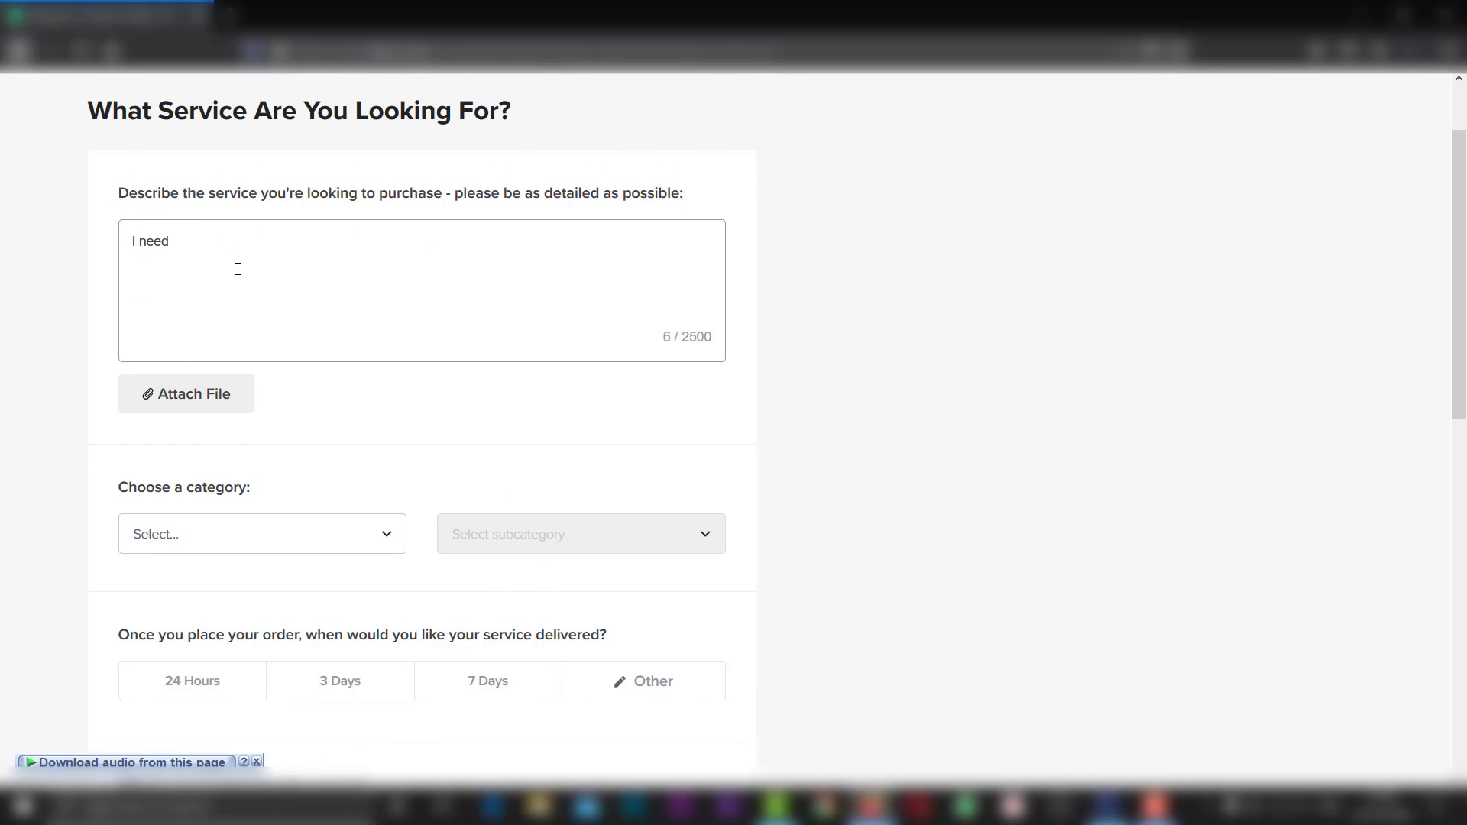
{"action": "type", "text": "a logo"}
{"action": "type", "text": " for "}
{"action": "type", "text": "my t"}
{"action": "type", "text": "youtube "}
{"action": "type", "text": "channe"}
{"action": "type", "text": "l"}
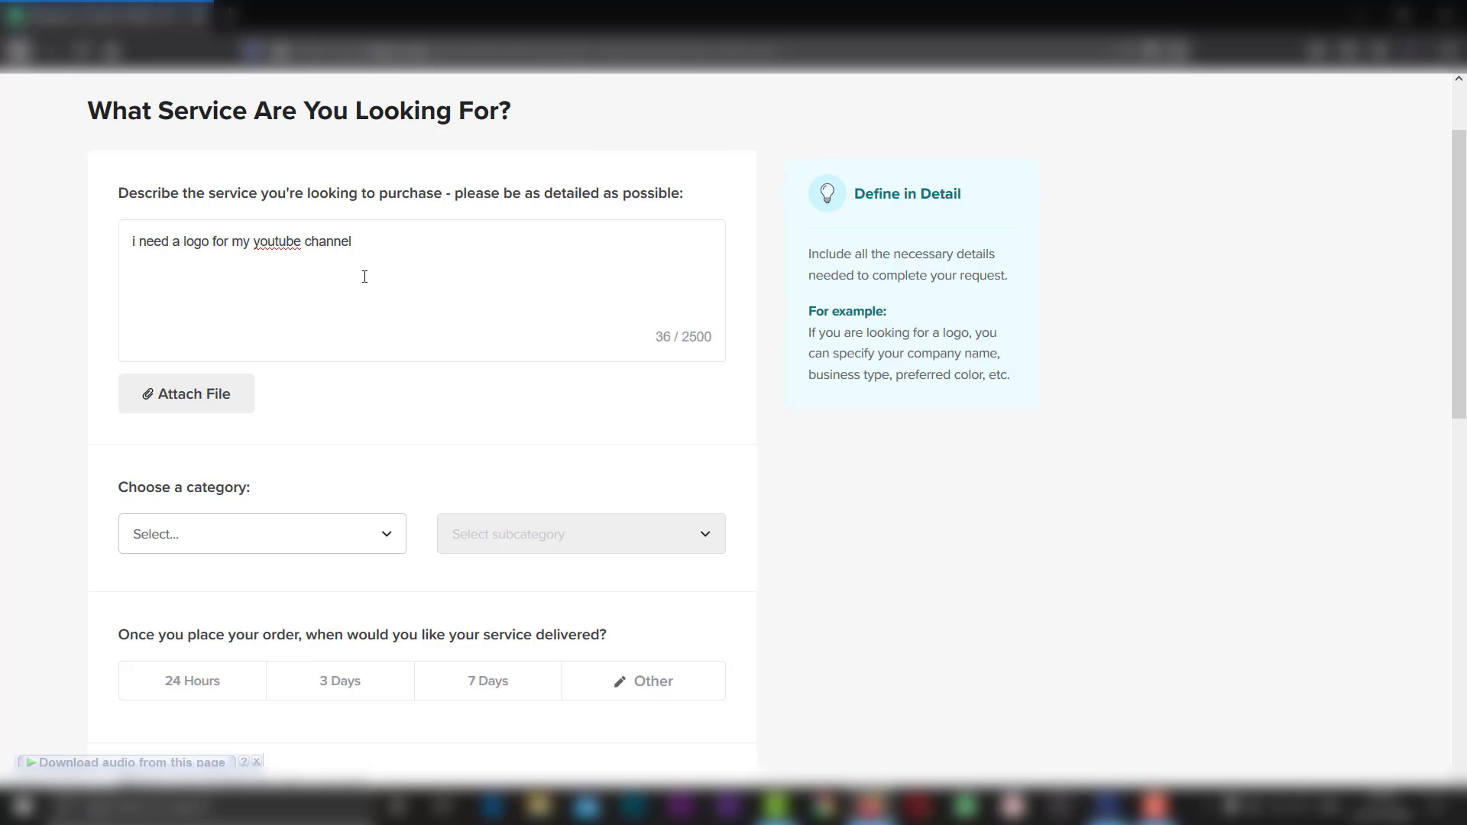
Try adding an 'i attach' line, remove it, and end the description with a period.
{"action": "scroll", "coordinate": [481, 350], "scroll_direction": "down", "scroll_amount": 3}
{"action": "scroll", "coordinate": [432, 226], "scroll_direction": "down", "scroll_amount": 2}
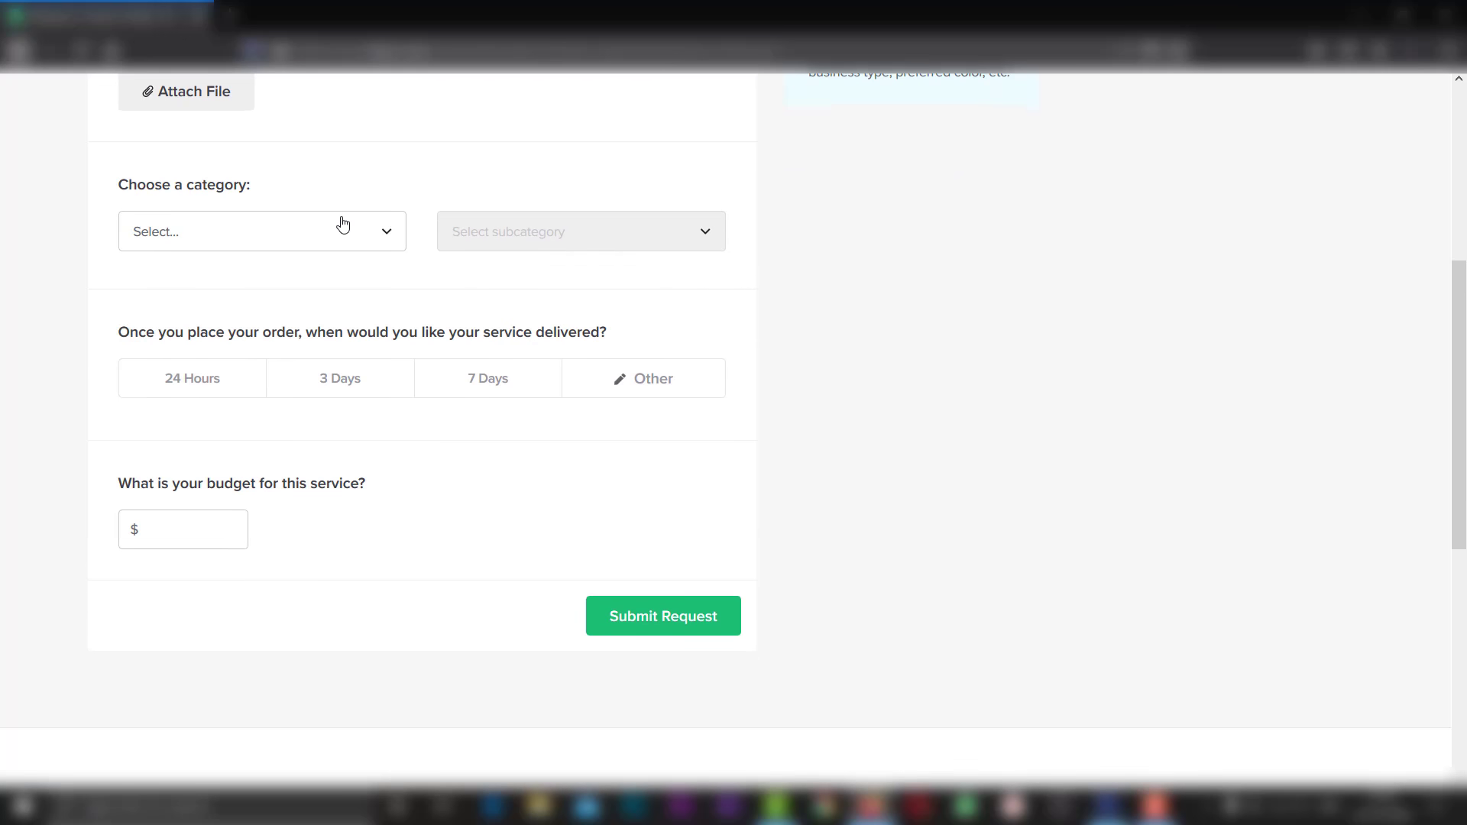
{"action": "scroll", "coordinate": [167, 226], "scroll_direction": "up", "scroll_amount": 3}
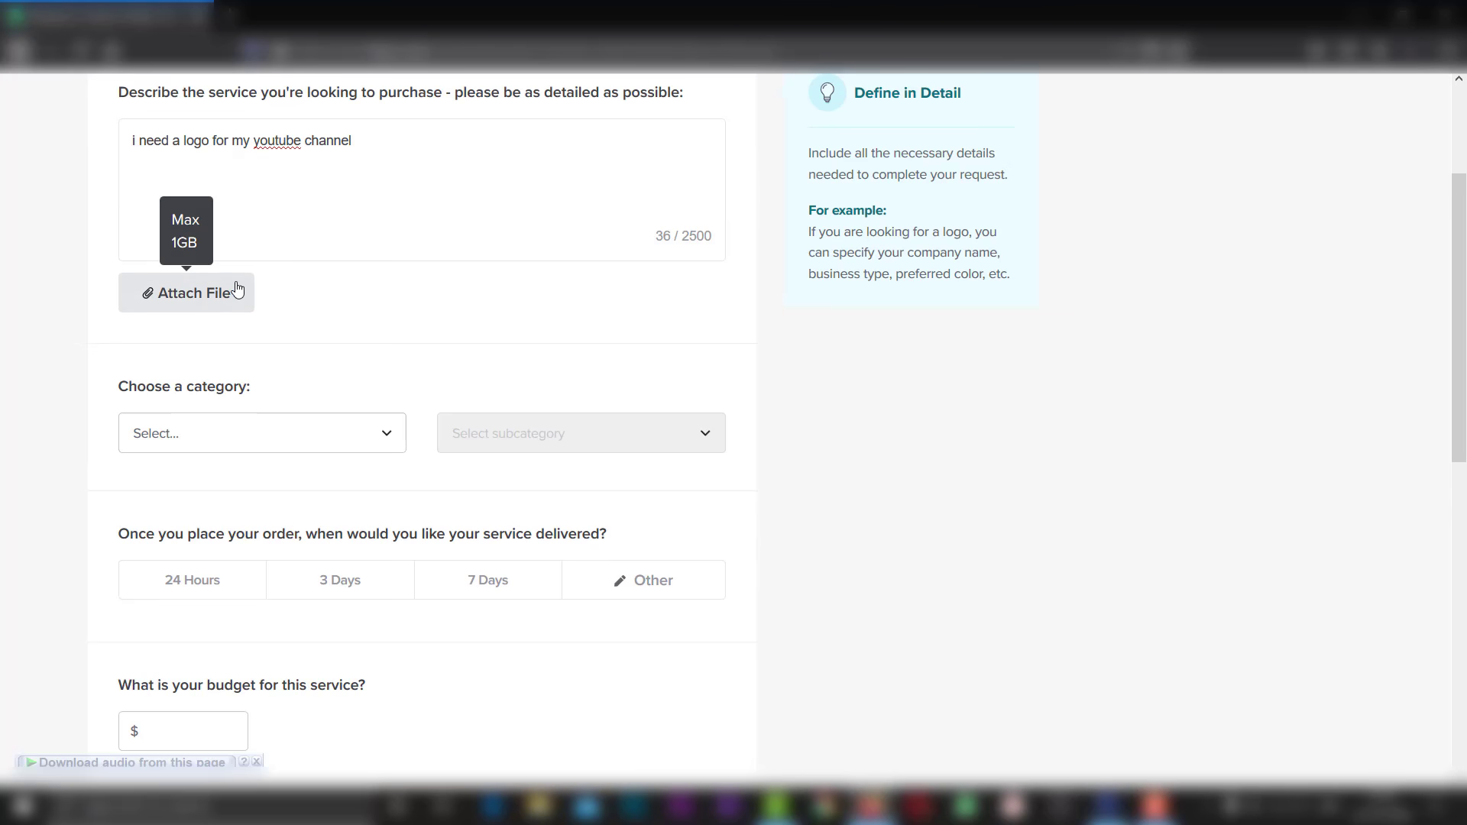
{"action": "scroll", "coordinate": [237, 289], "scroll_direction": "up", "scroll_amount": 3}
{"action": "left_click", "coordinate": [378, 340]}
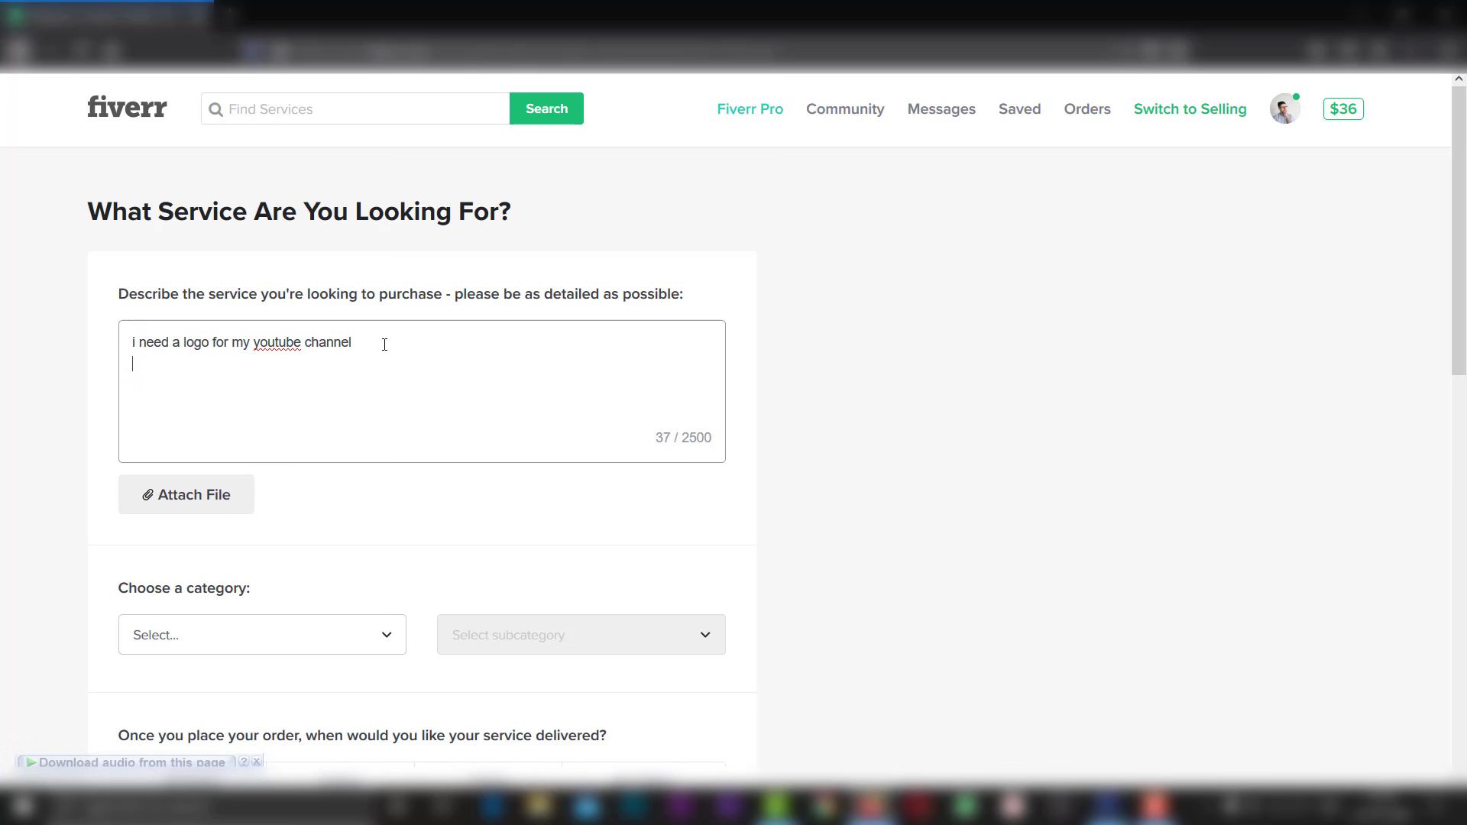
{"action": "key", "text": "Return"}
{"action": "type", "text": "i attach"}
{"action": "key", "text": "BackSpace"}
{"action": "key", "text": "BackSpace"}
{"action": "key", "text": "BackSpace"}
{"action": "key", "text": "BackSpace"}
{"action": "key", "text": "BackSpace"}
{"action": "key", "text": "BackSpace"}
{"action": "key", "text": "BackSpace"}
{"action": "key", "text": "BackSpace"}
{"action": "key", "text": "BackSpace"}
{"action": "type", "text": "."}
Choose Graphics & Design as the request category and Logo Design as its subcategory.
{"action": "scroll", "coordinate": [264, 412], "scroll_direction": "down", "scroll_amount": 3}
{"action": "scroll", "coordinate": [290, 382], "scroll_direction": "down", "scroll_amount": 1}
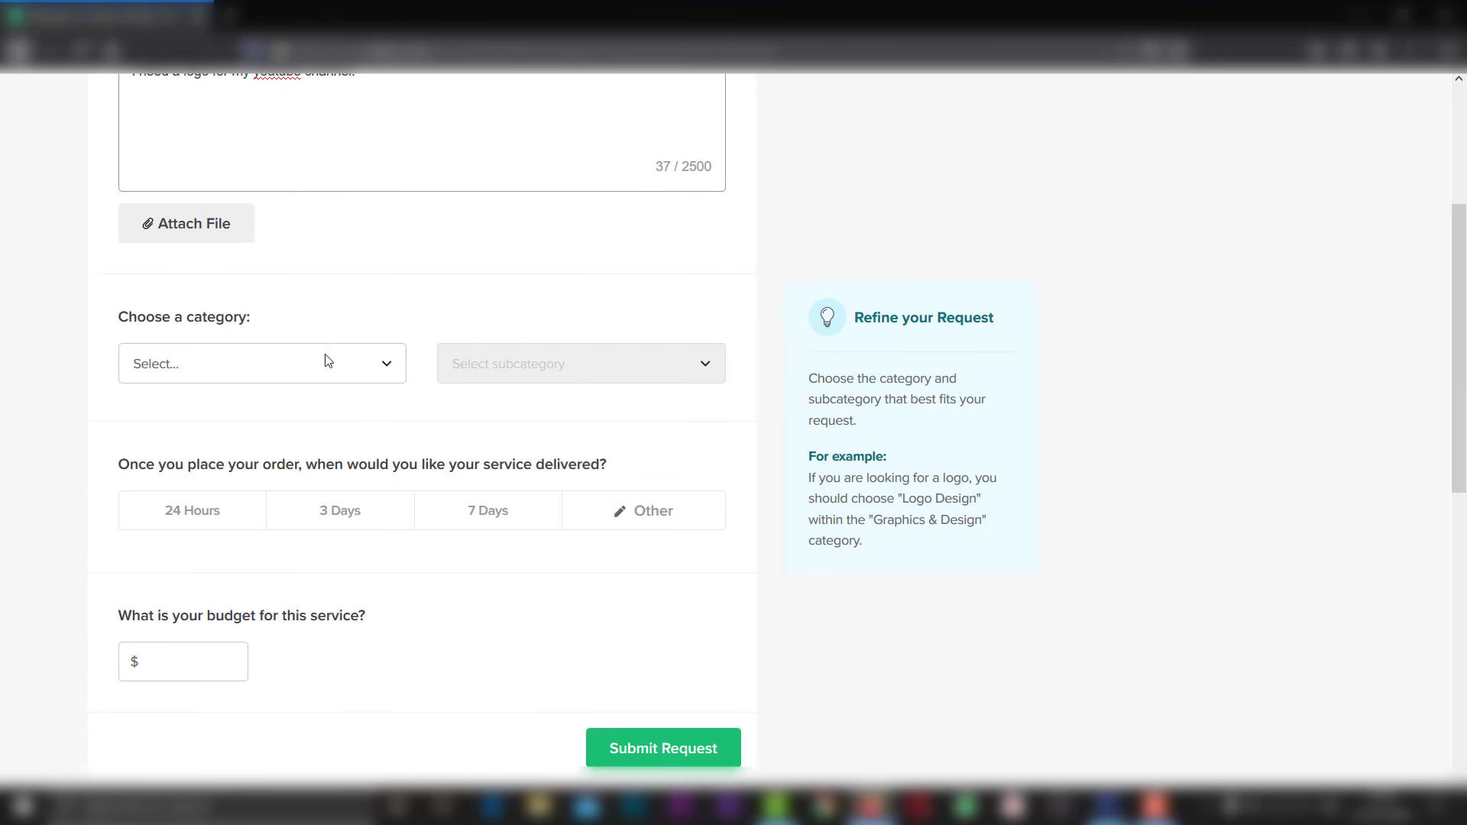
{"action": "scroll", "coordinate": [353, 314], "scroll_direction": "down", "scroll_amount": 2}
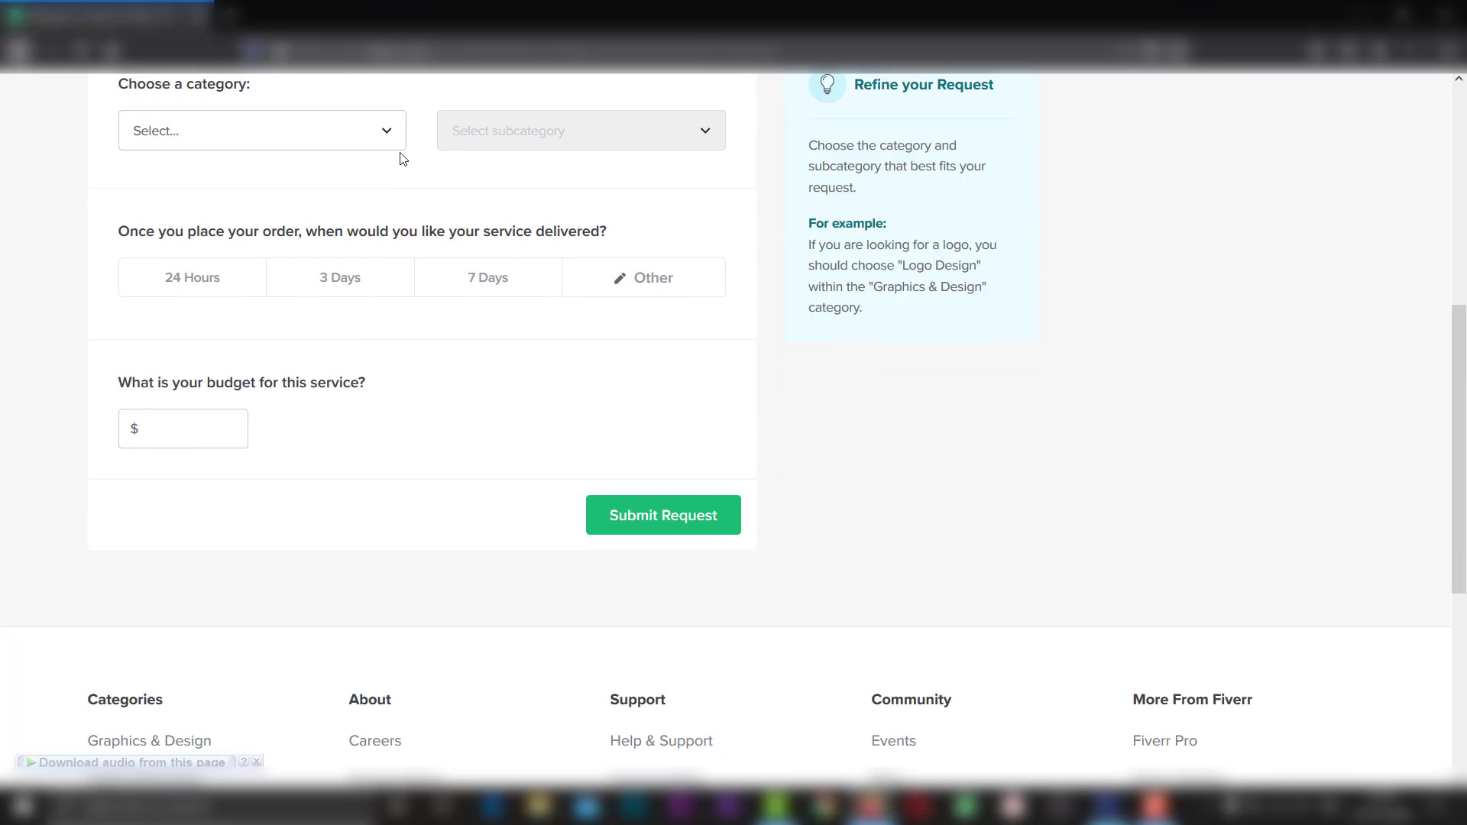
{"action": "left_click", "coordinate": [387, 134]}
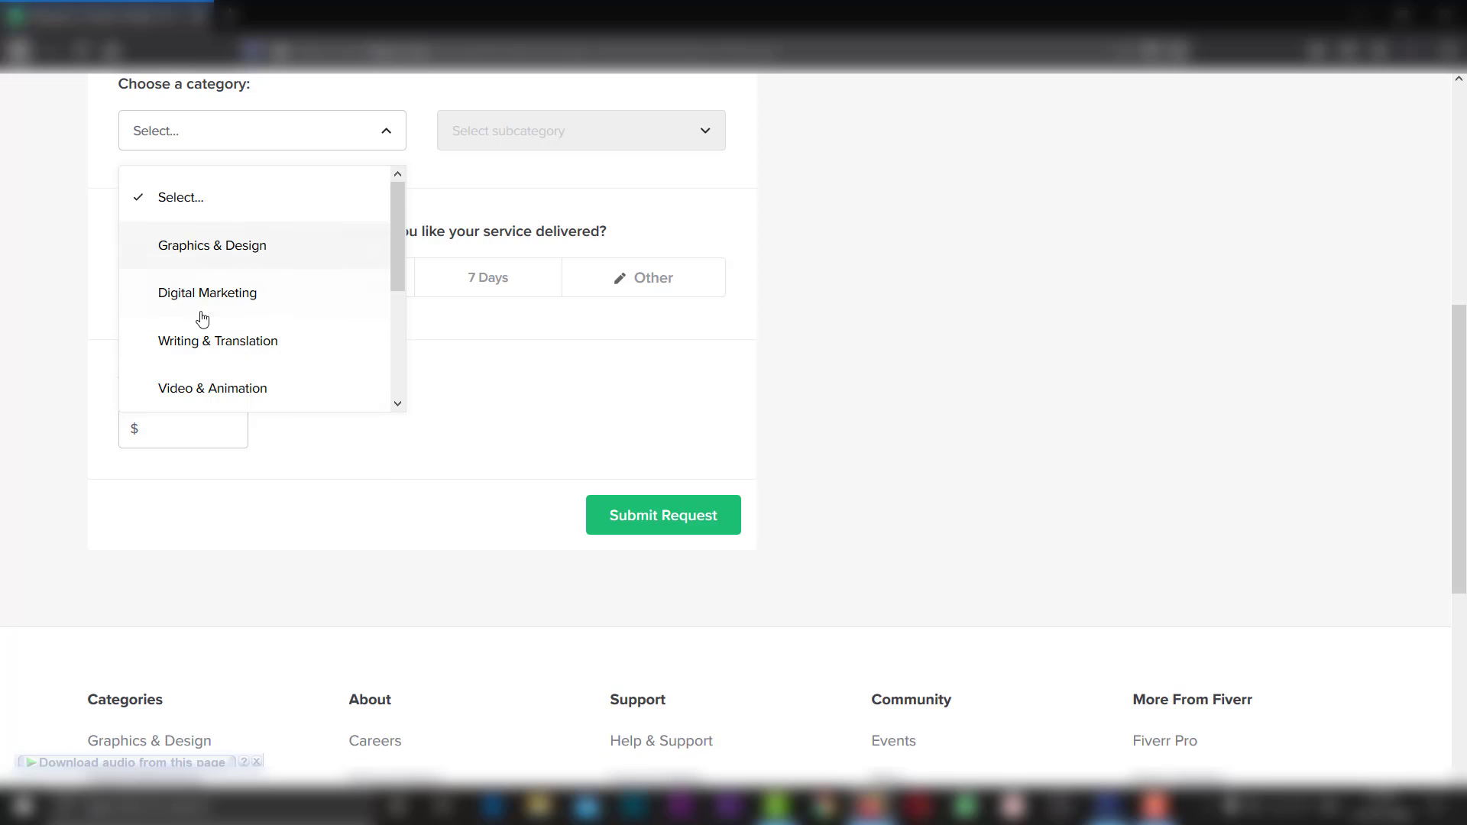
{"action": "left_click", "coordinate": [229, 249]}
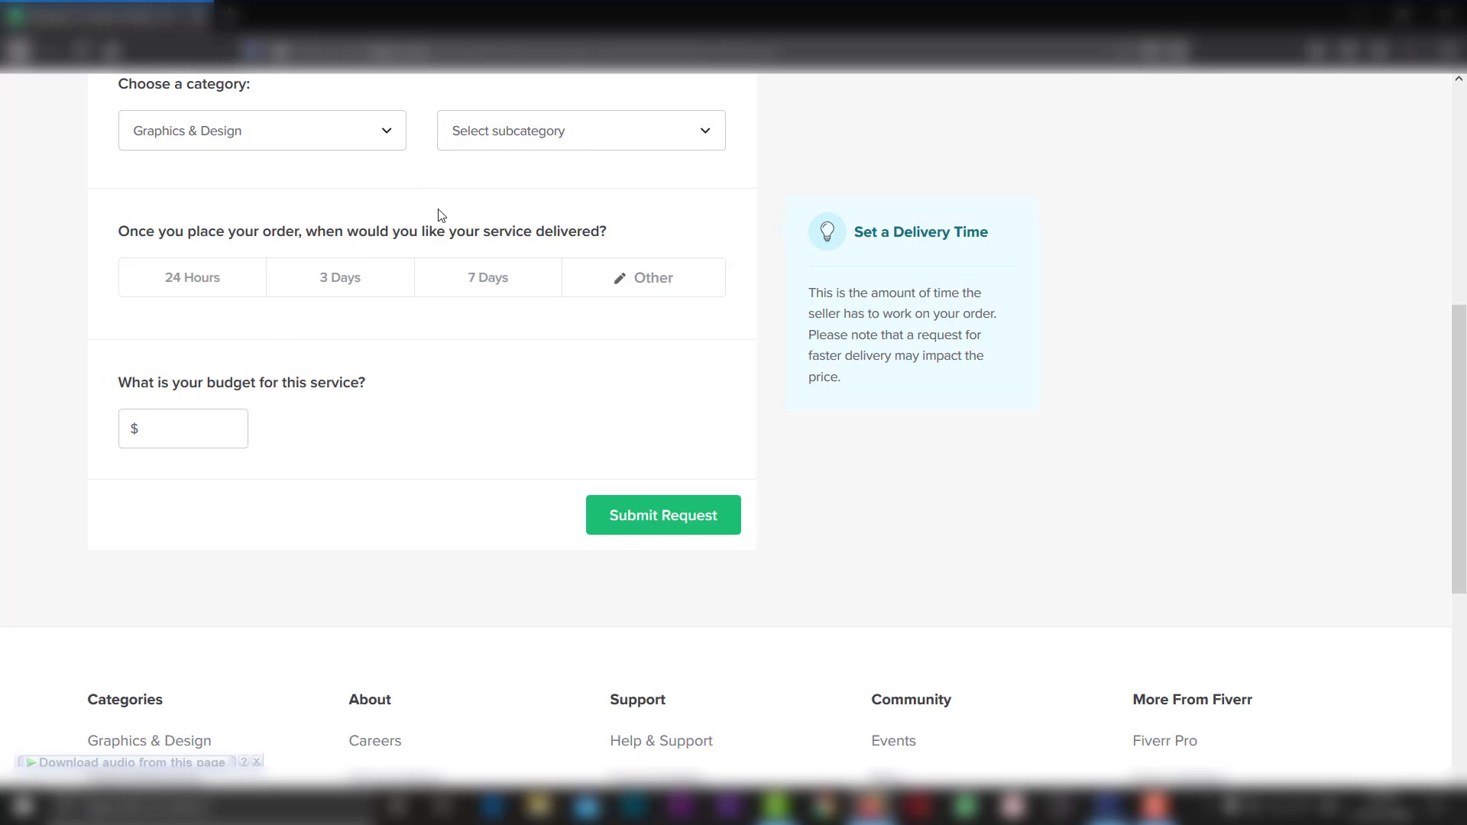
{"action": "left_click", "coordinate": [612, 142]}
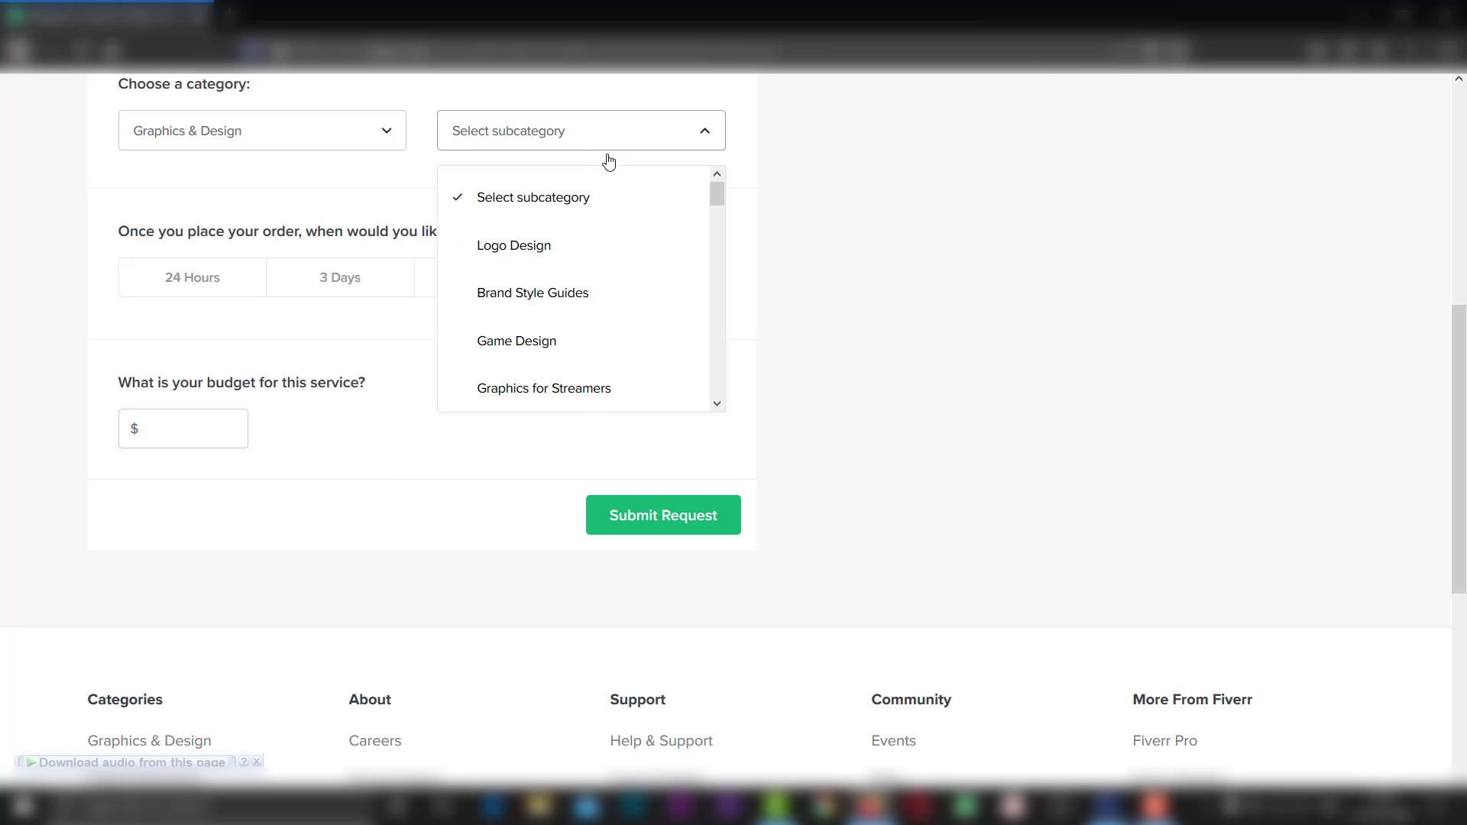
{"action": "left_click", "coordinate": [524, 246]}
{"action": "scroll", "coordinate": [540, 276], "scroll_direction": "up", "scroll_amount": 5}
{"action": "scroll", "coordinate": [291, 231], "scroll_direction": "up", "scroll_amount": 1}
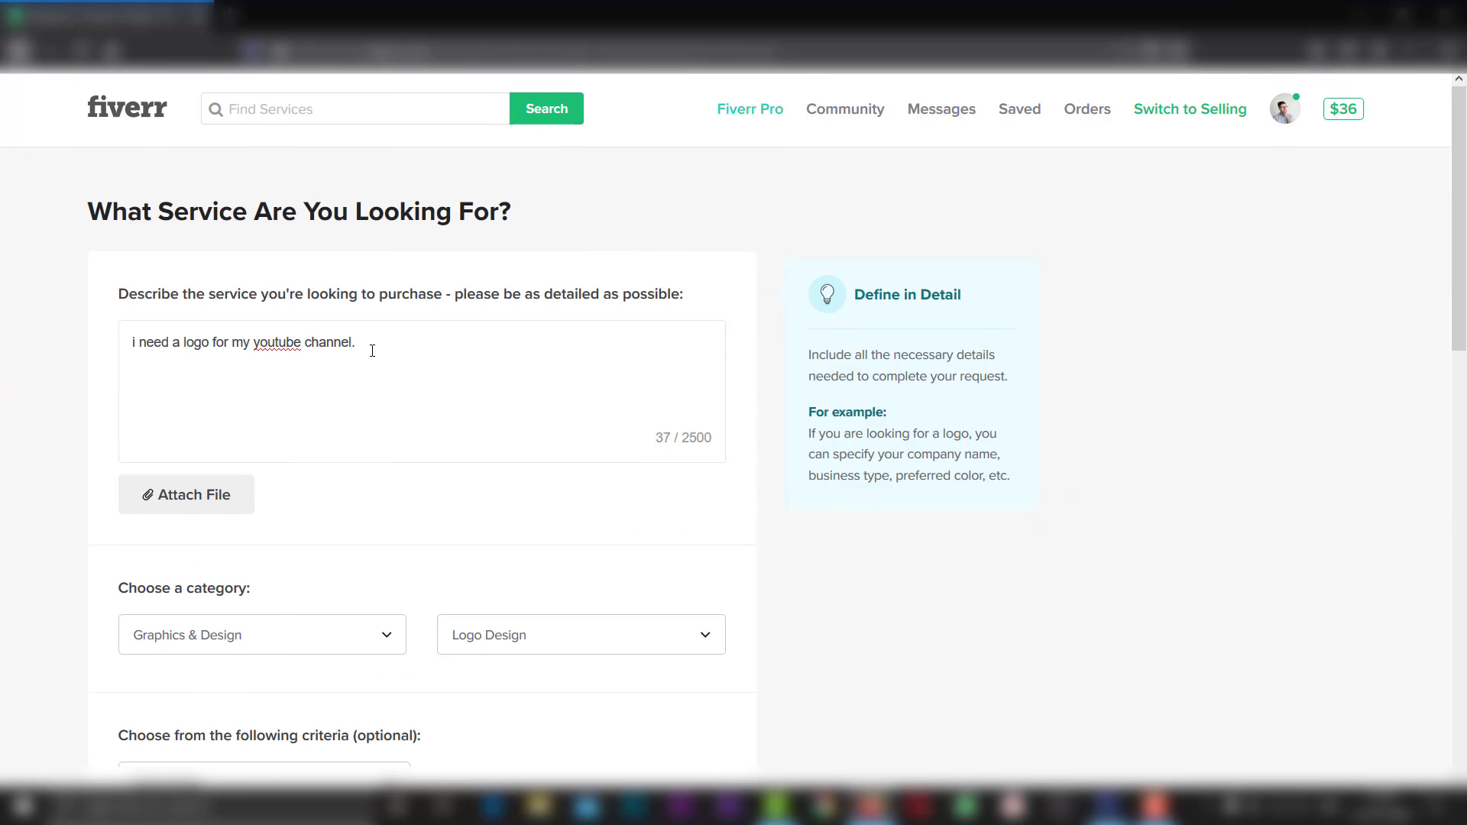
{"action": "left_click", "coordinate": [373, 350]}
{"action": "scroll", "coordinate": [373, 349], "scroll_direction": "down", "scroll_amount": 5}
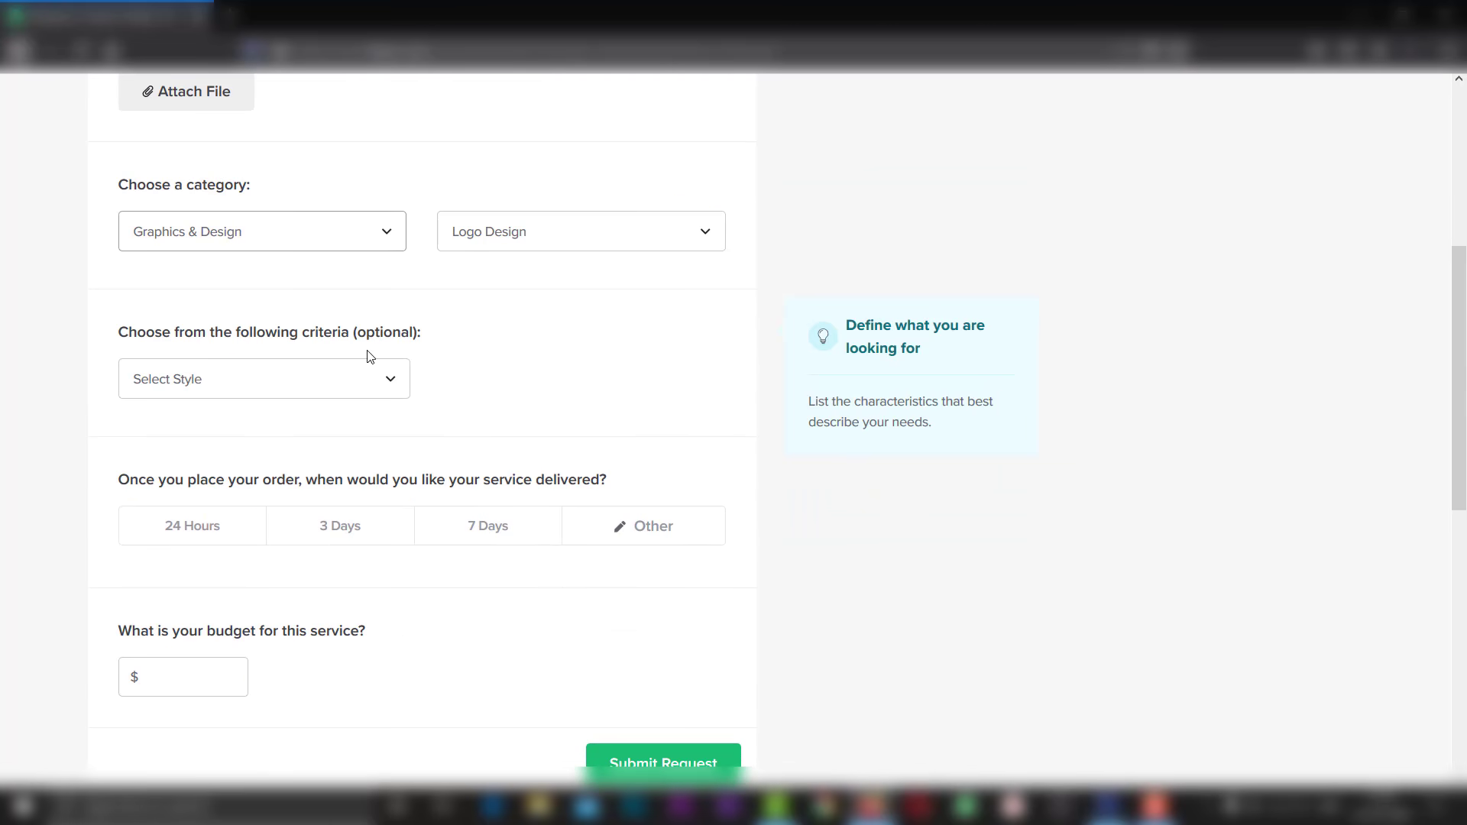
{"action": "scroll", "coordinate": [446, 295], "scroll_direction": "up", "scroll_amount": 1}
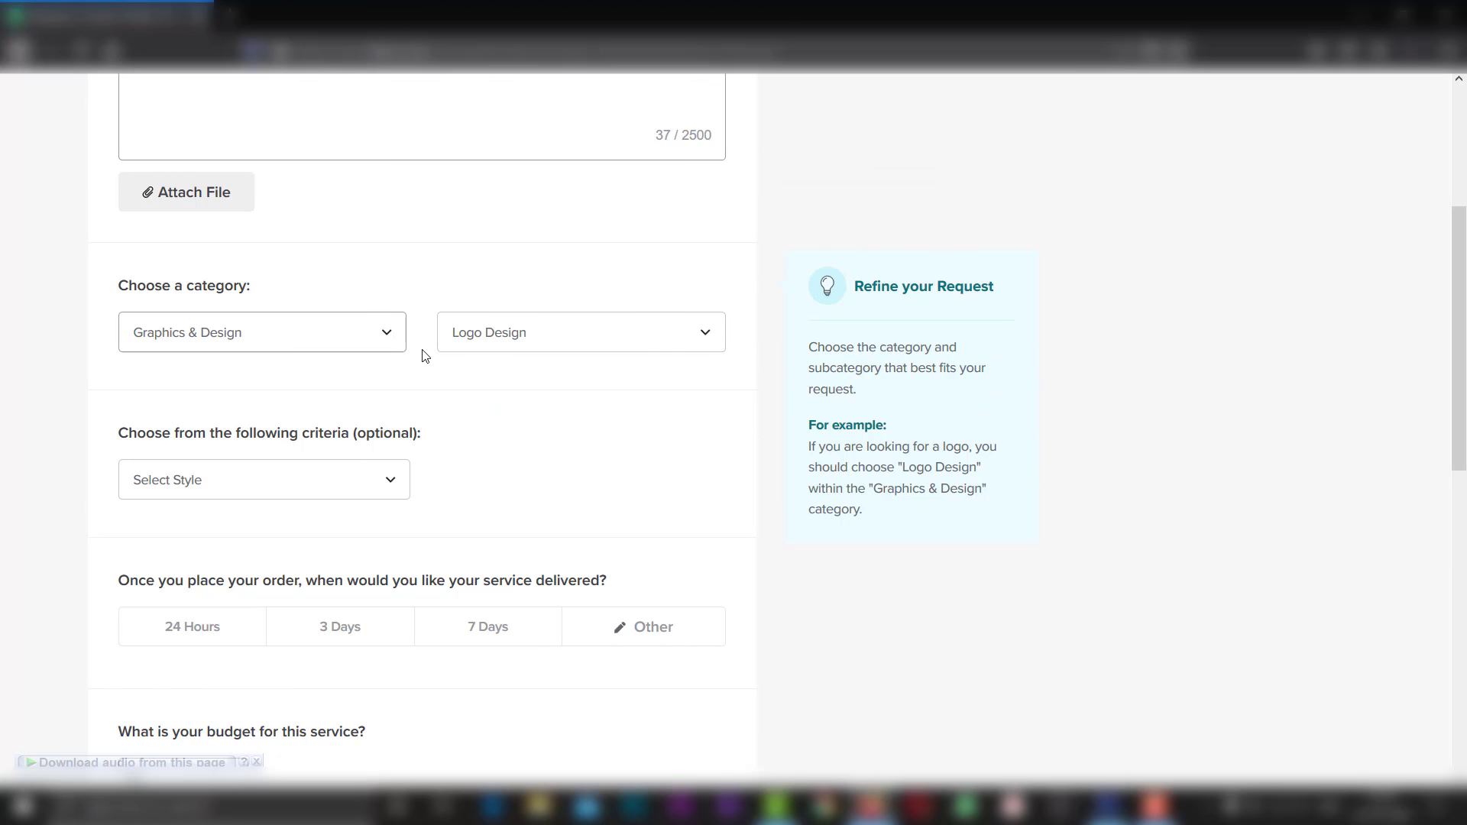
{"action": "scroll", "coordinate": [402, 326], "scroll_direction": "up", "scroll_amount": 3}
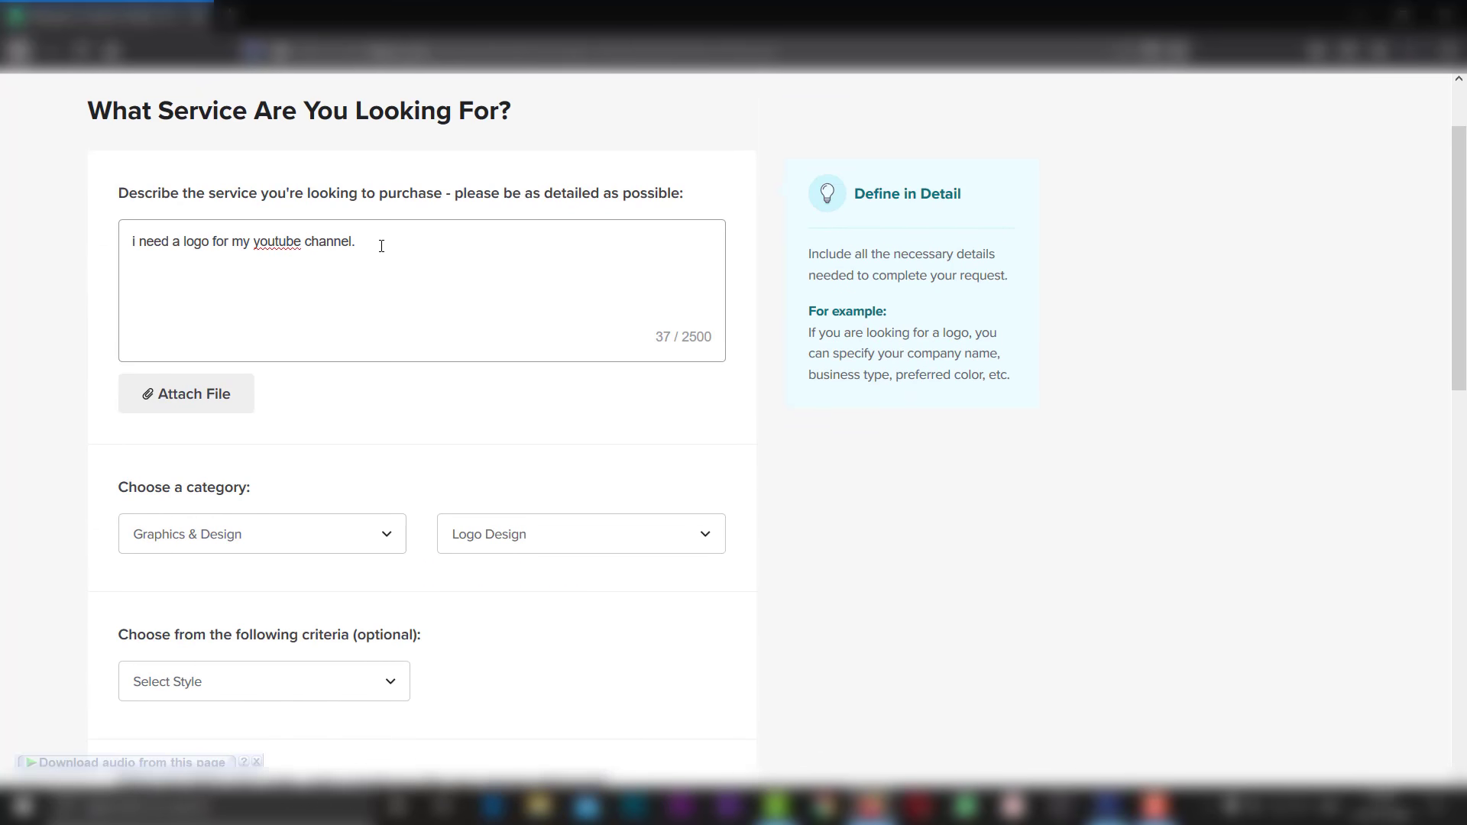
Replace 'logo' with 'intro video' in the description and drop the final period.
{"action": "left_click_drag", "start_coordinate": [397, 239], "coordinate": [2, 245]}
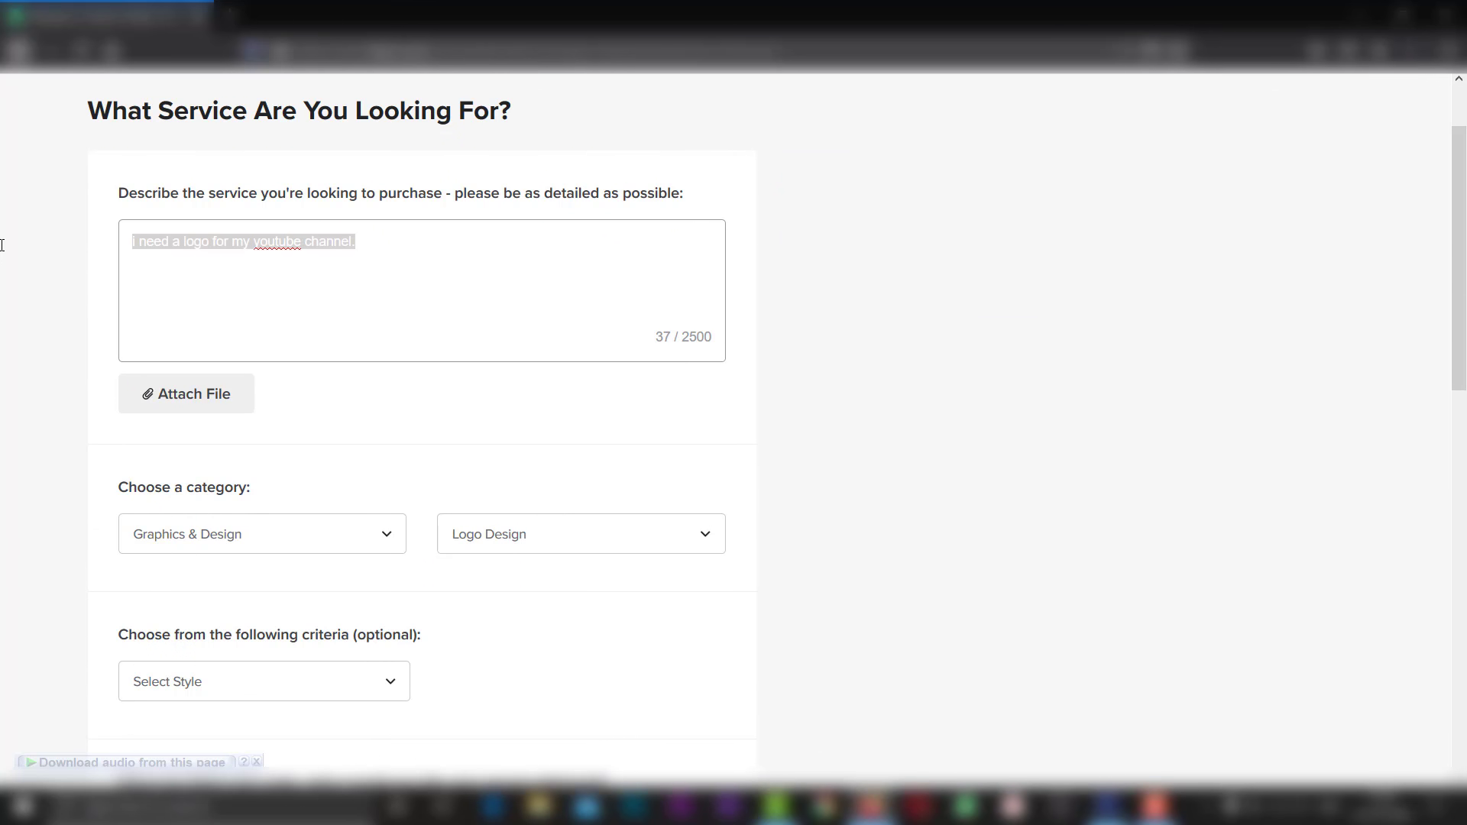
{"action": "key", "text": "Right"}
{"action": "key", "text": "BackSpace"}
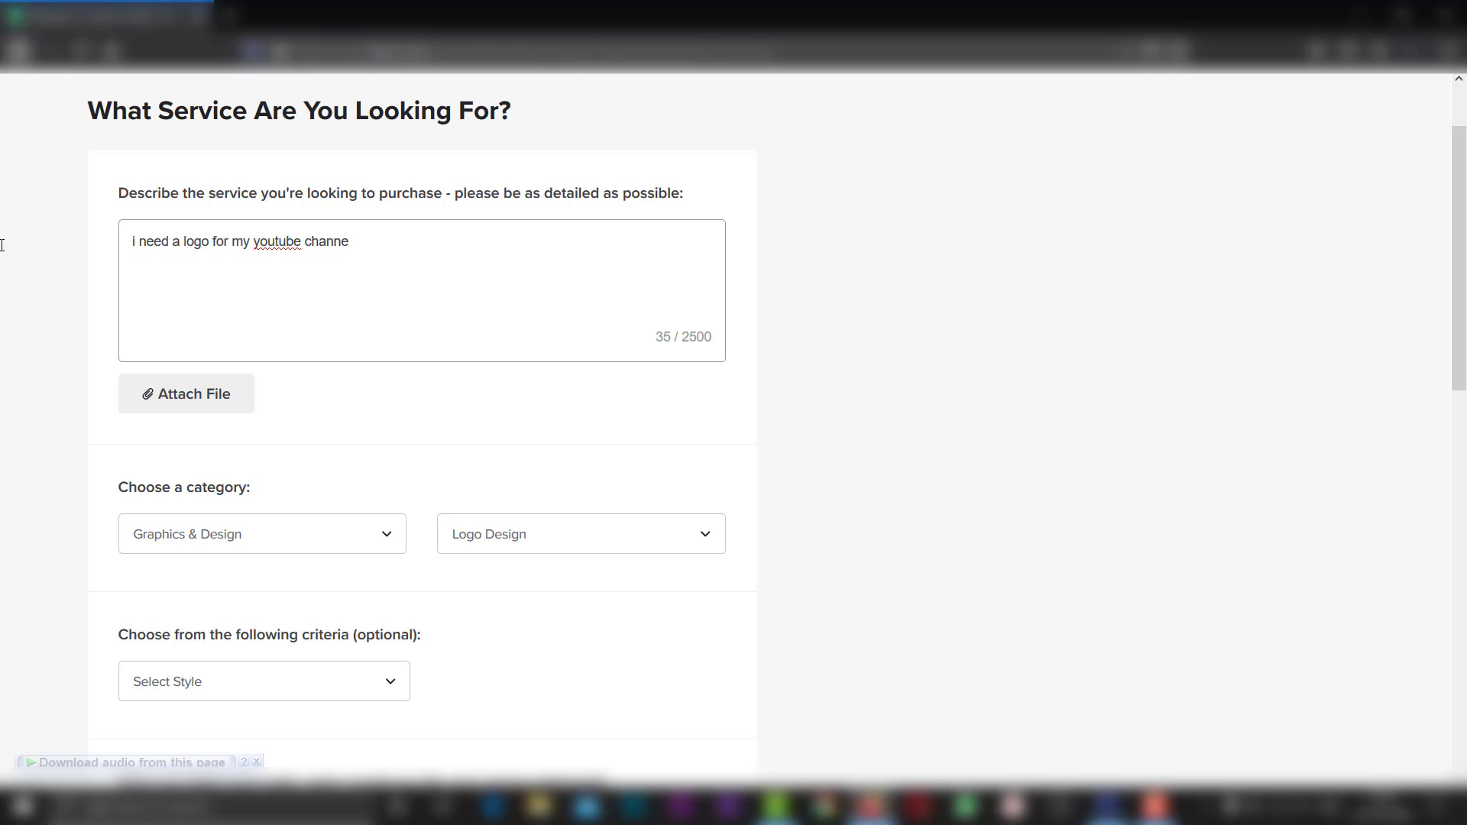
{"action": "mouse_move", "coordinate": [205, 249]}
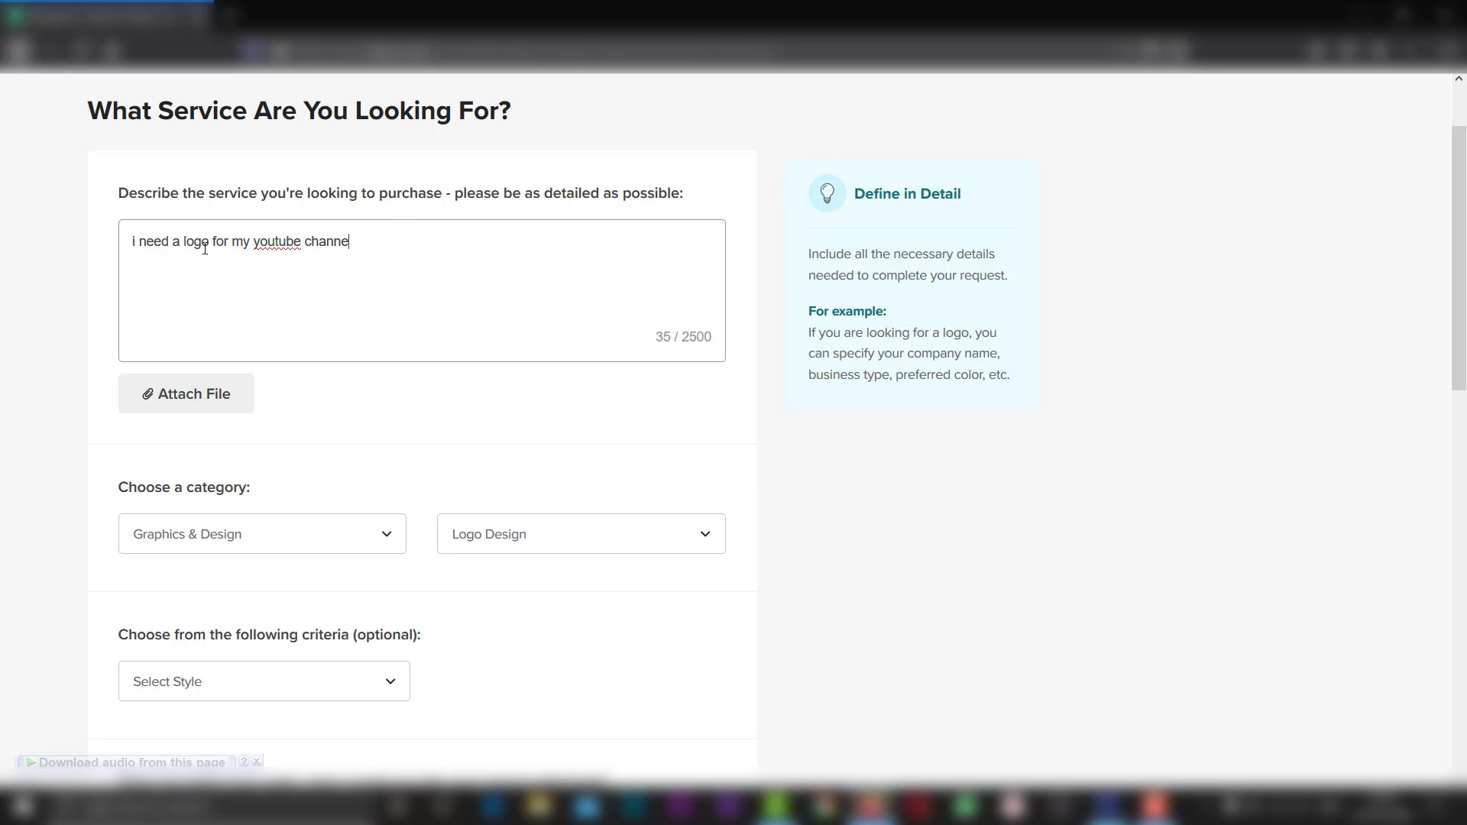
{"action": "left_click_drag", "start_coordinate": [212, 242], "coordinate": [184, 243]}
{"action": "key", "text": "BackSpace"}
{"action": "type", "text": "intro vi"}
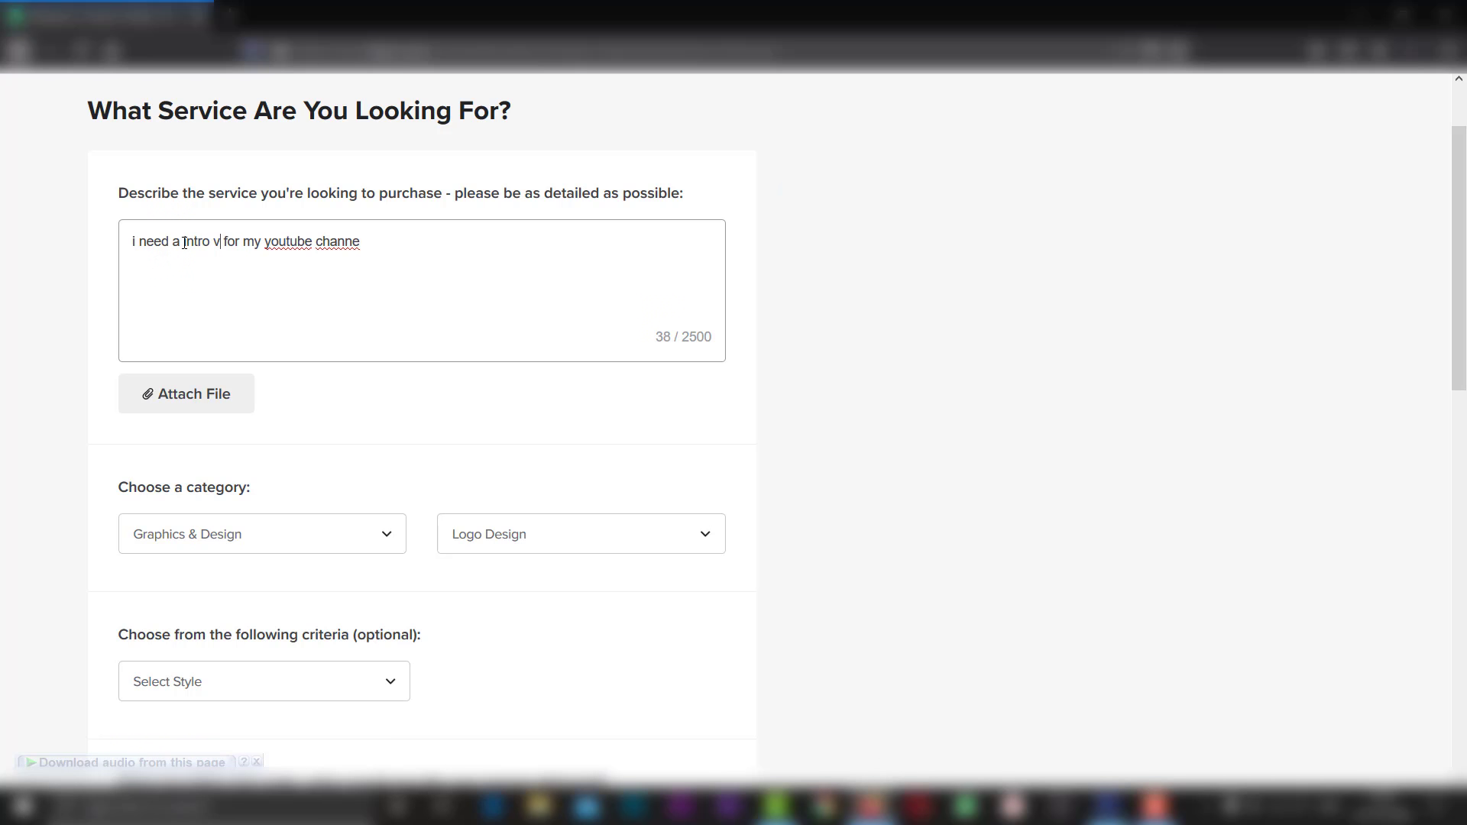
{"action": "type", "text": "deo"}
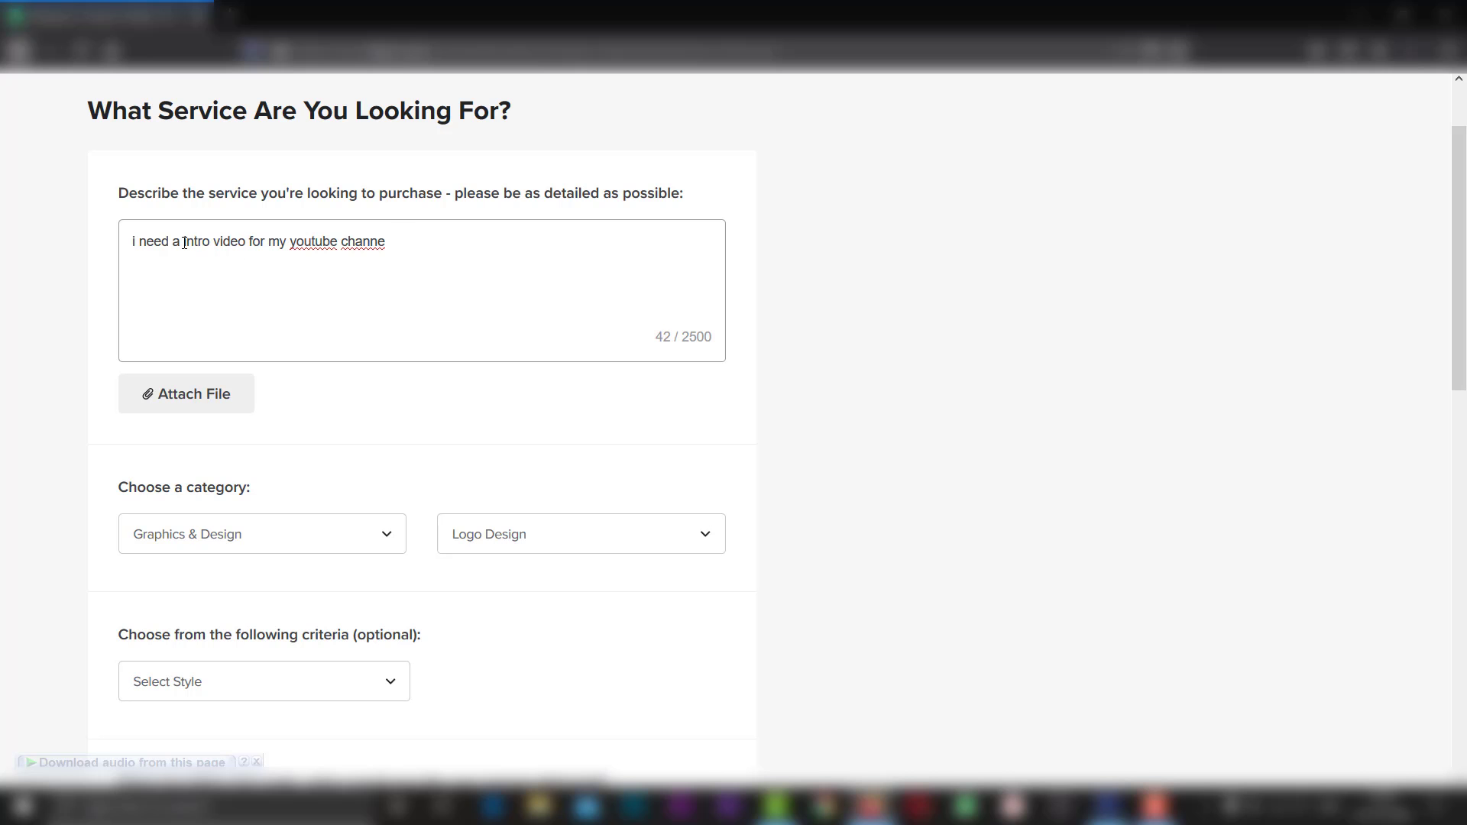
{"action": "type", "text": "l"}
Change the category to Video & Animation and the subcategory to Intros & Outros.
{"action": "scroll", "coordinate": [305, 367], "scroll_direction": "down", "scroll_amount": 3}
{"action": "left_click", "coordinate": [209, 340]}
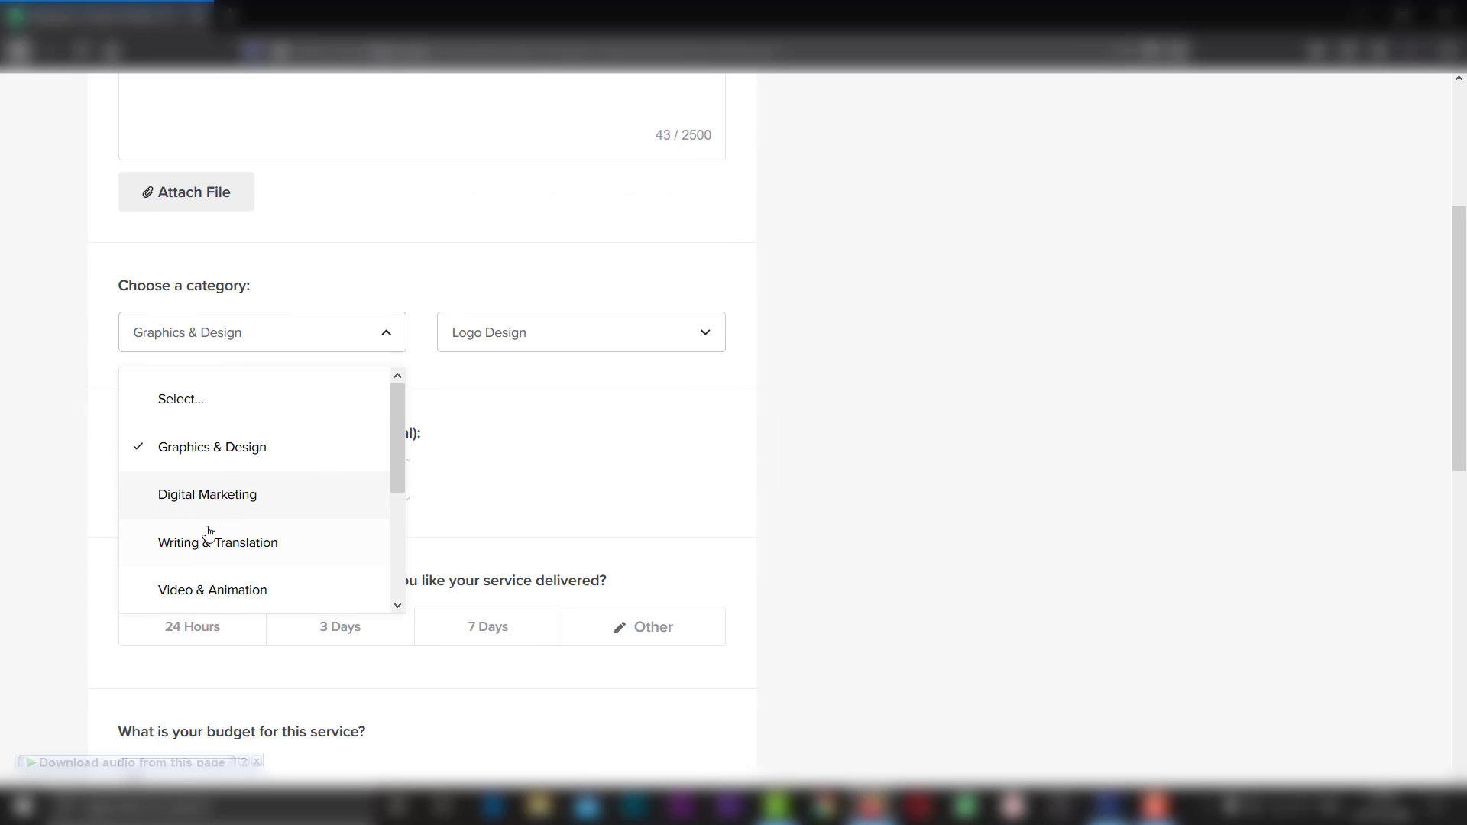
{"action": "scroll", "coordinate": [210, 535], "scroll_direction": "down", "scroll_amount": 2}
{"action": "left_click", "coordinate": [241, 413]}
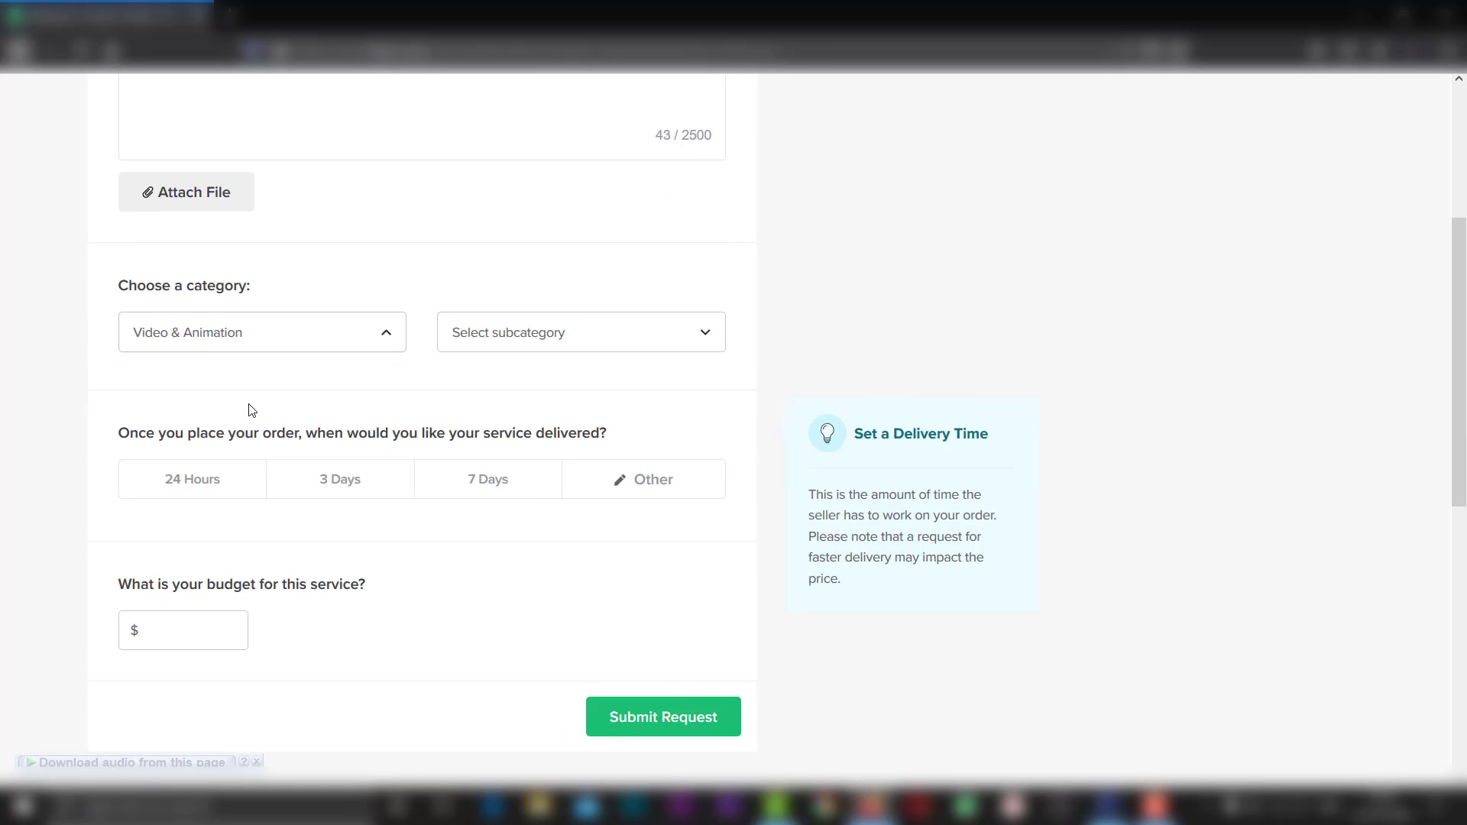
{"action": "left_click", "coordinate": [525, 343]}
{"action": "scroll", "coordinate": [616, 546], "scroll_direction": "down", "scroll_amount": 3}
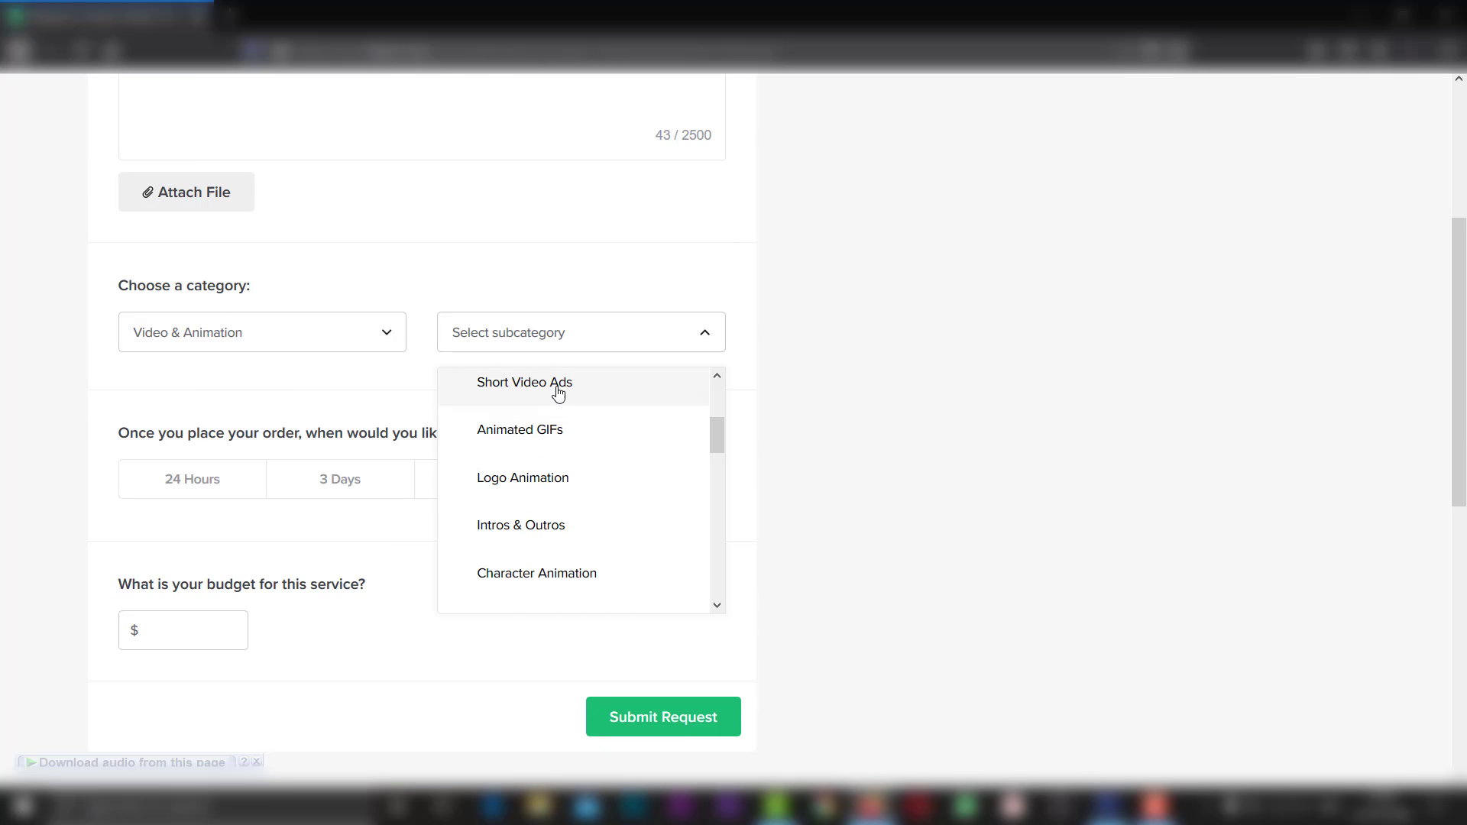
{"action": "left_click", "coordinate": [542, 528]}
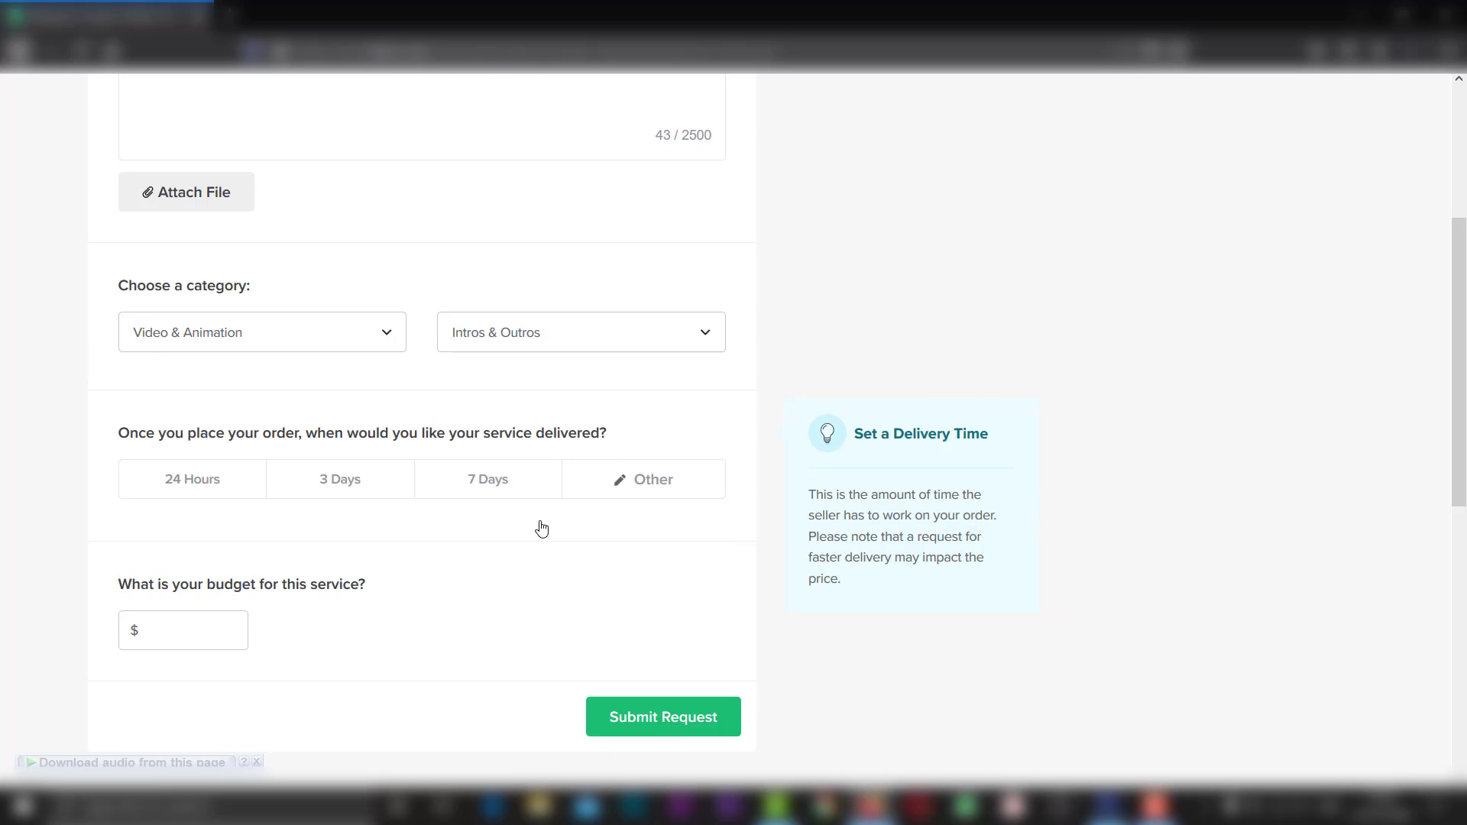
Set the delivery time to 3 Days after trying 24 Hours and a custom value.
{"action": "scroll", "coordinate": [541, 526], "scroll_direction": "up", "scroll_amount": 4}
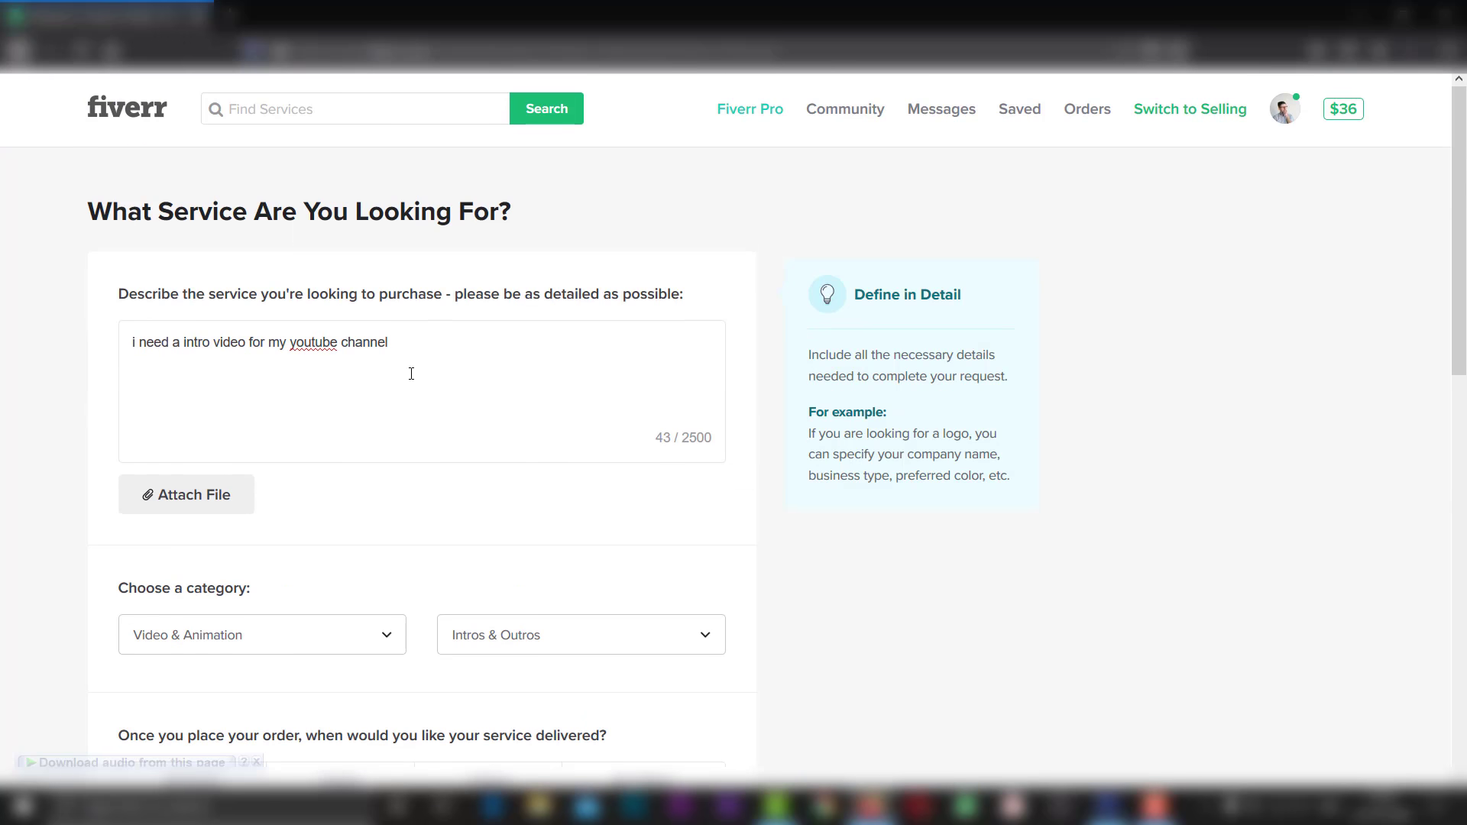
{"action": "scroll", "coordinate": [402, 360], "scroll_direction": "down", "scroll_amount": 7}
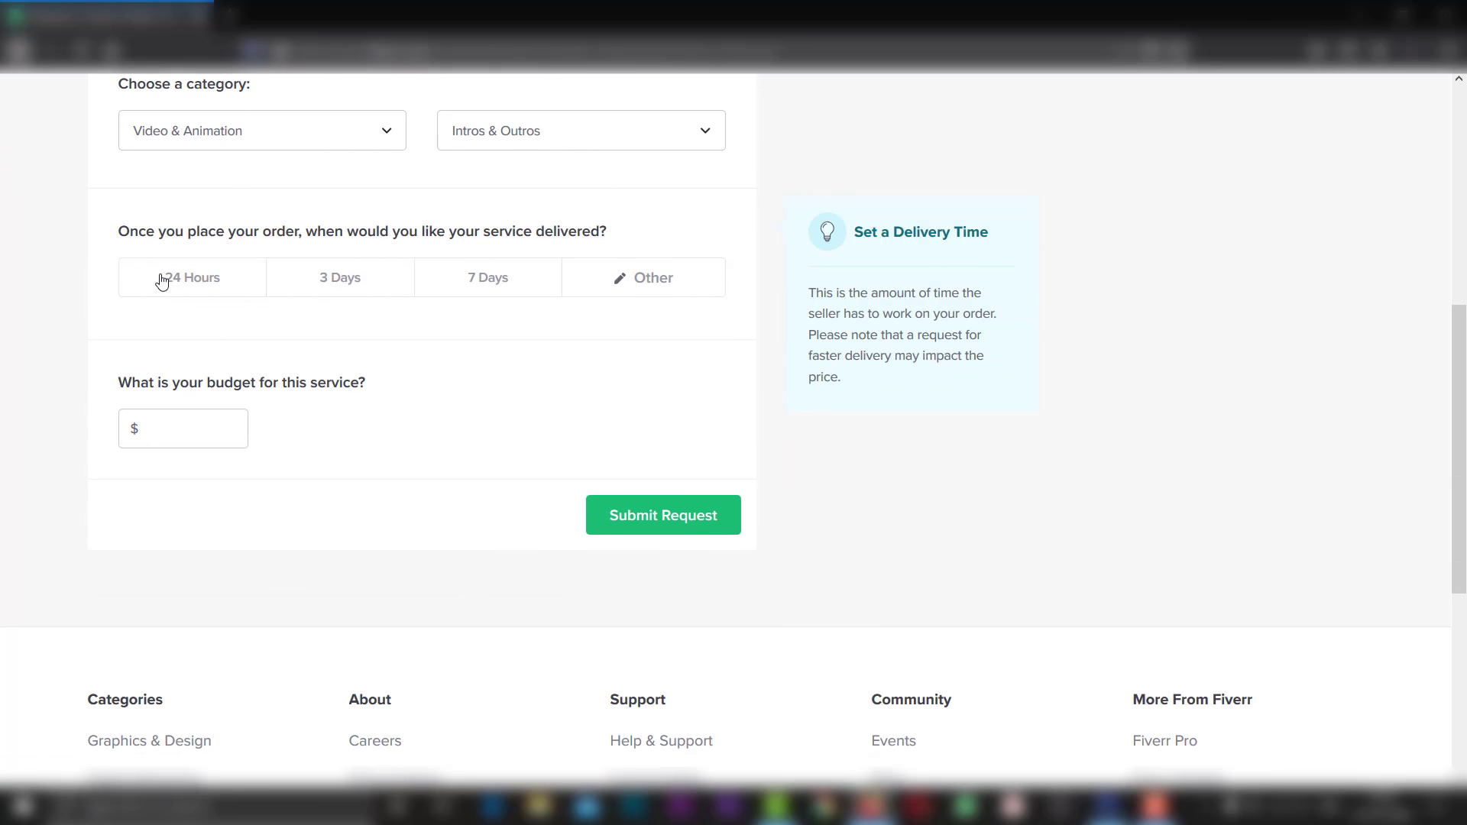
{"action": "left_click", "coordinate": [162, 278]}
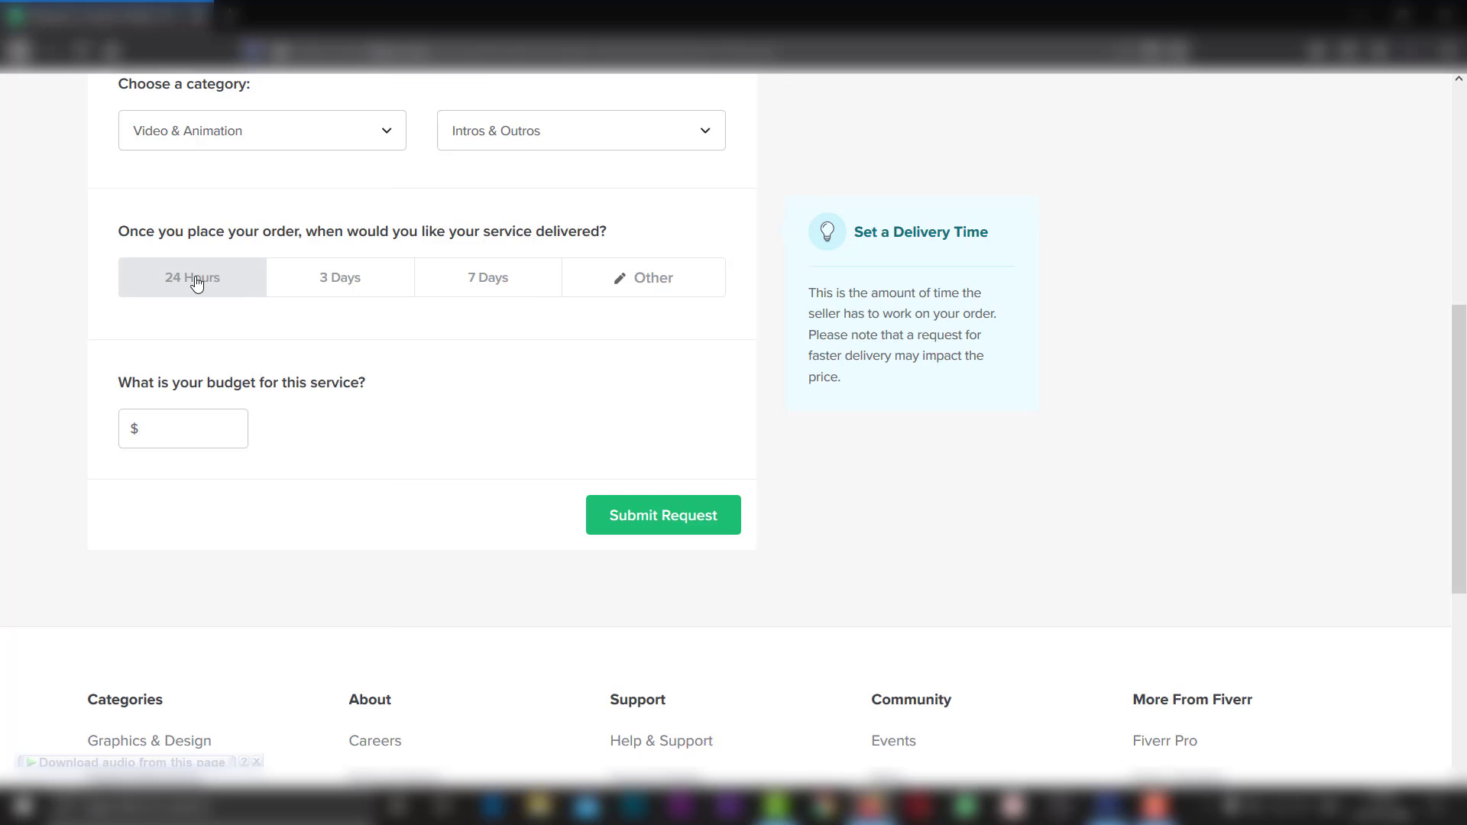
{"action": "scroll", "coordinate": [319, 264], "scroll_direction": "up", "scroll_amount": 1}
{"action": "scroll", "coordinate": [336, 279], "scroll_direction": "up", "scroll_amount": 2}
{"action": "scroll", "coordinate": [229, 428], "scroll_direction": "down", "scroll_amount": 1}
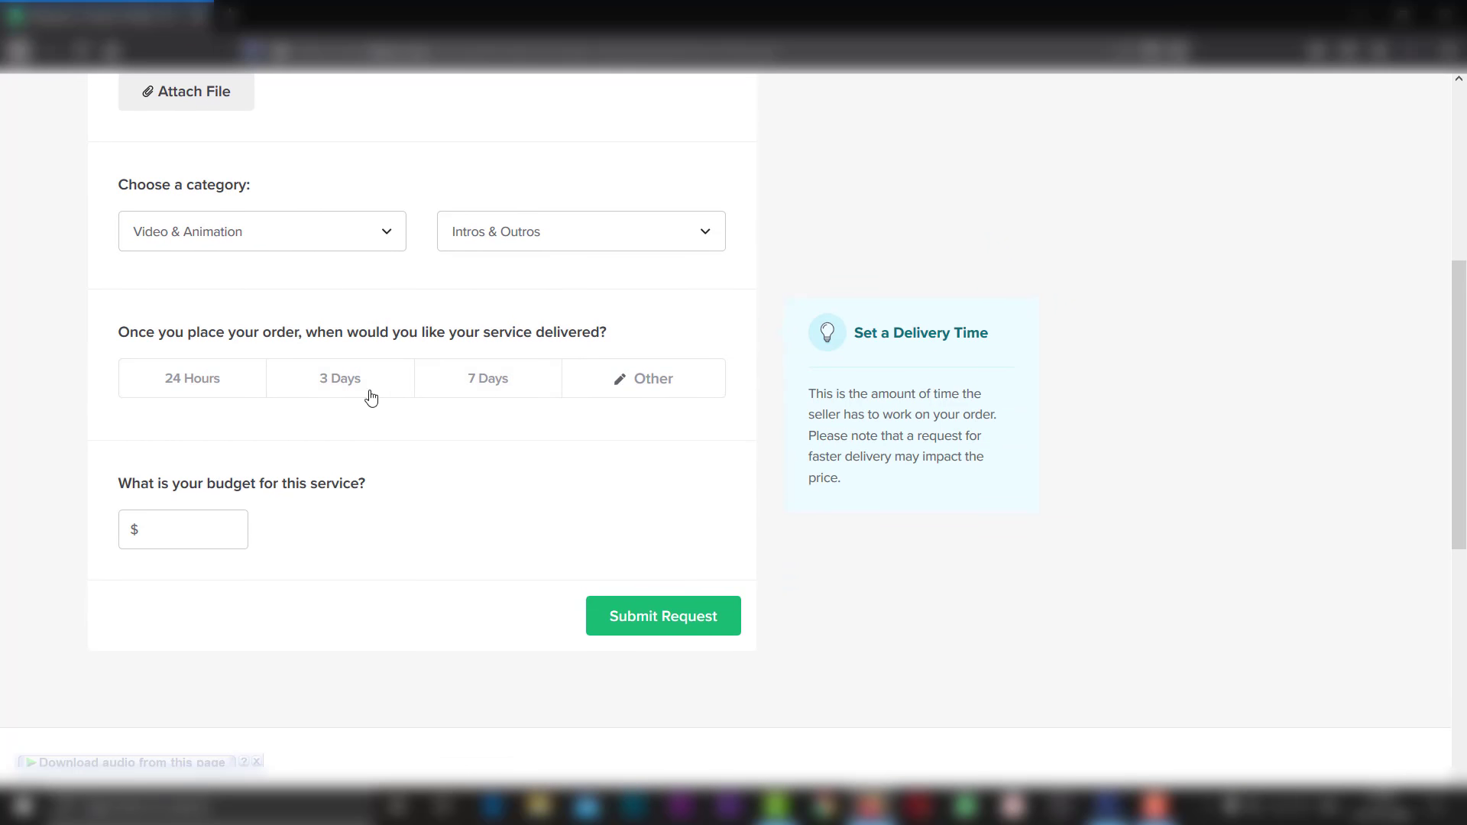
{"action": "left_click", "coordinate": [657, 386]}
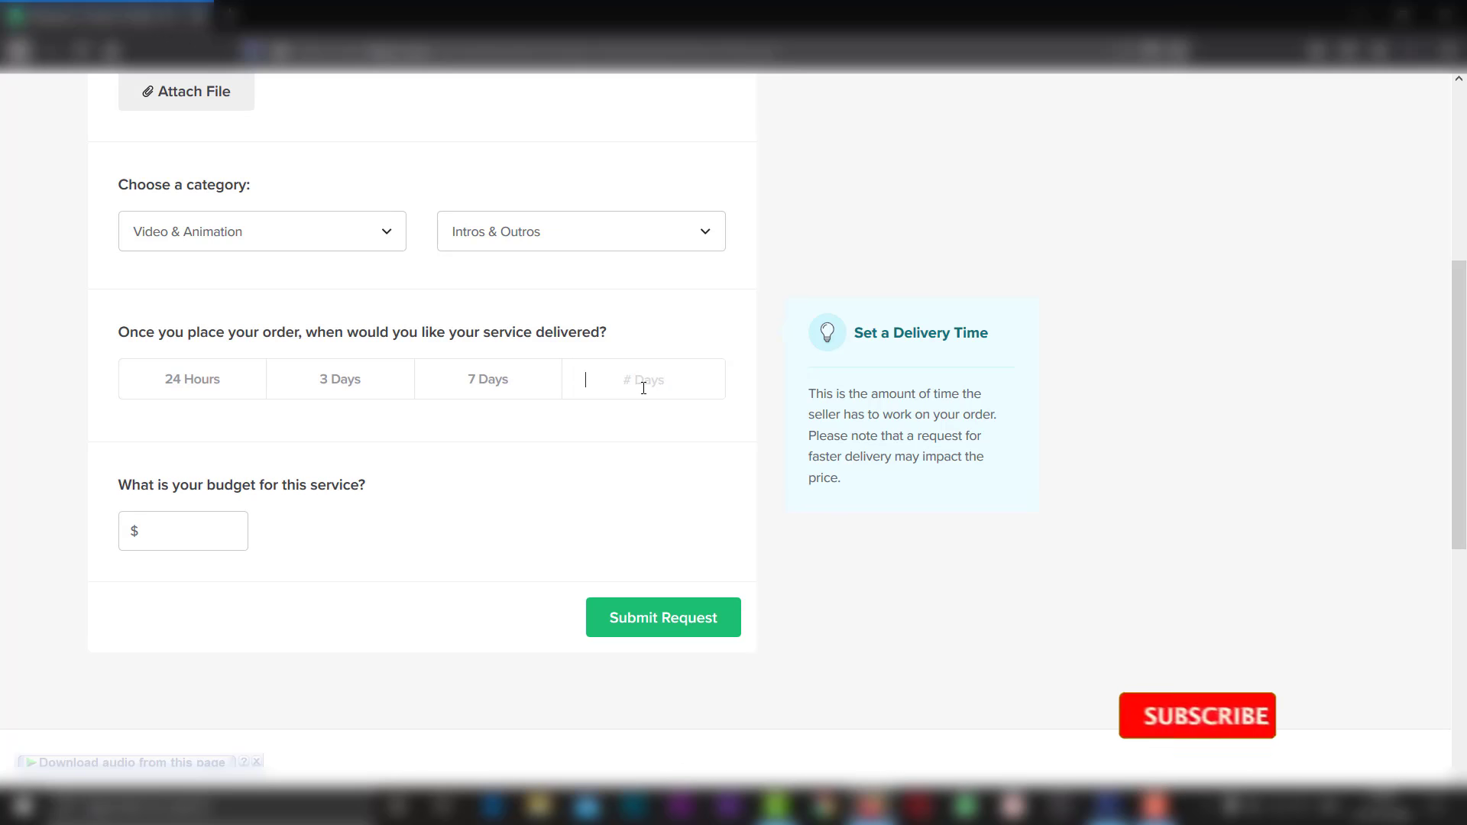
{"action": "left_click", "coordinate": [320, 378]}
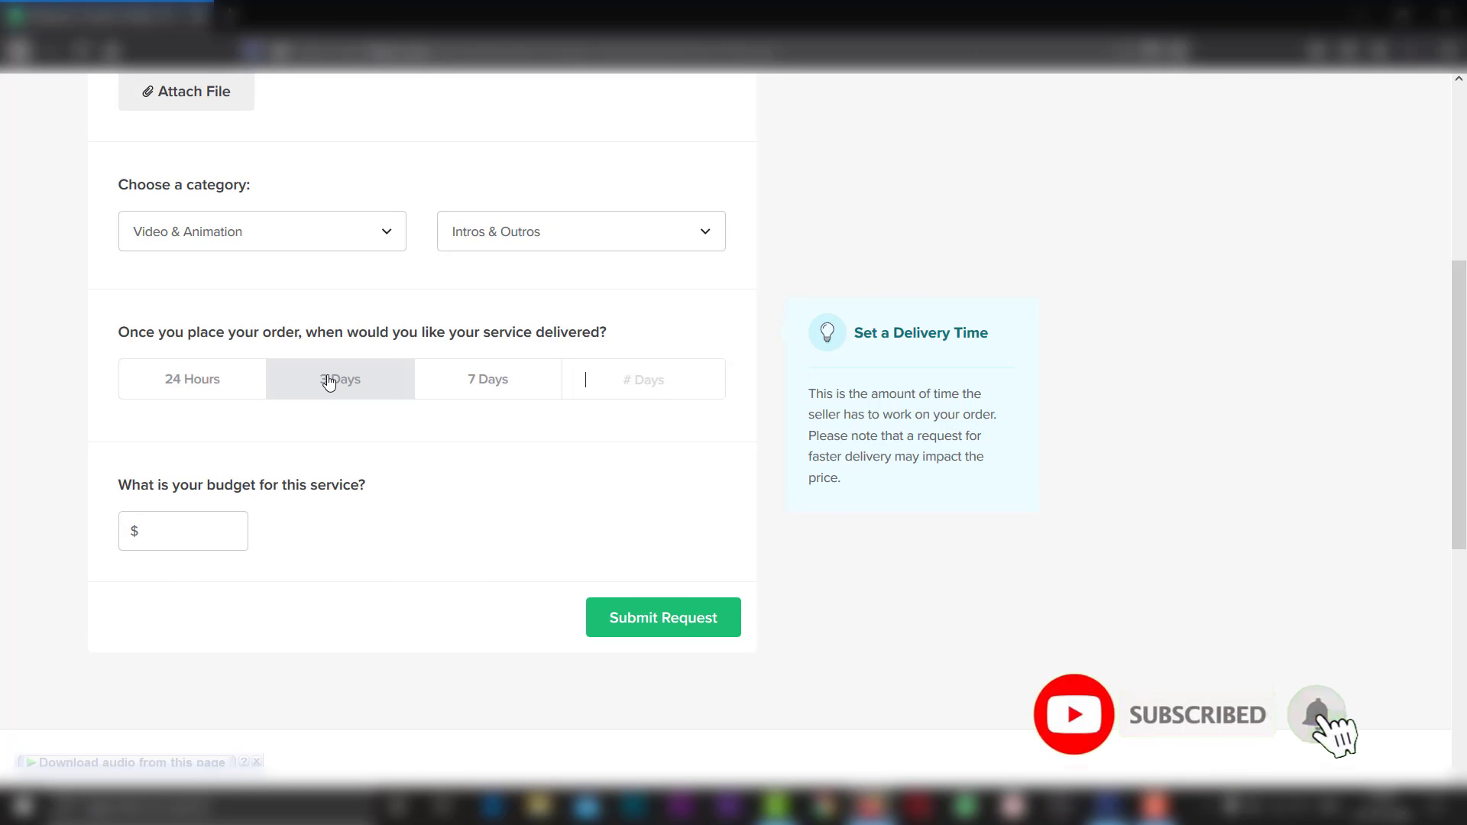
{"action": "scroll", "coordinate": [386, 410], "scroll_direction": "up", "scroll_amount": 4}
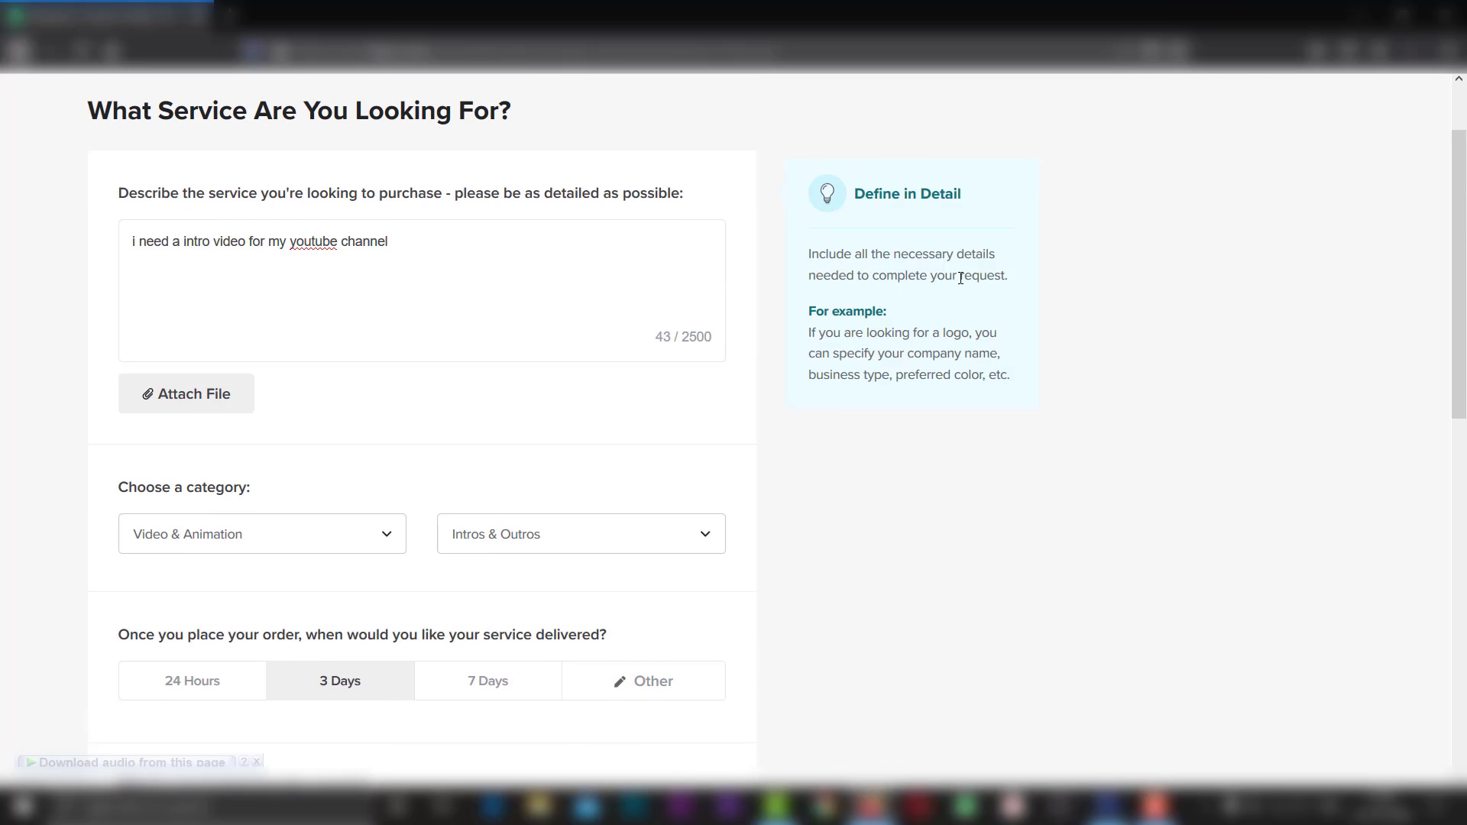
{"action": "scroll", "coordinate": [948, 275], "scroll_direction": "down", "scroll_amount": 4}
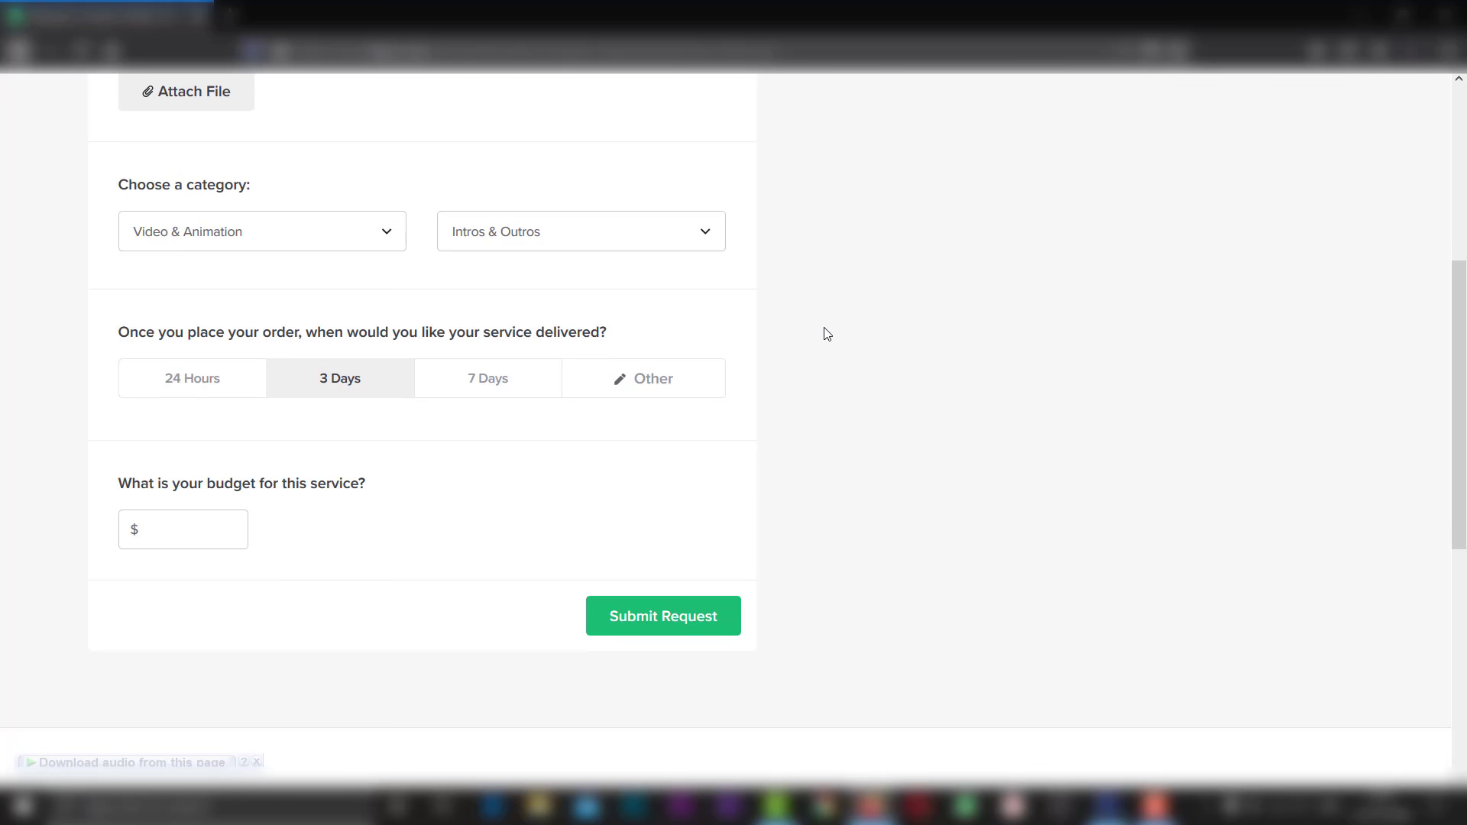
{"action": "scroll", "coordinate": [827, 333], "scroll_direction": "down", "scroll_amount": 3}
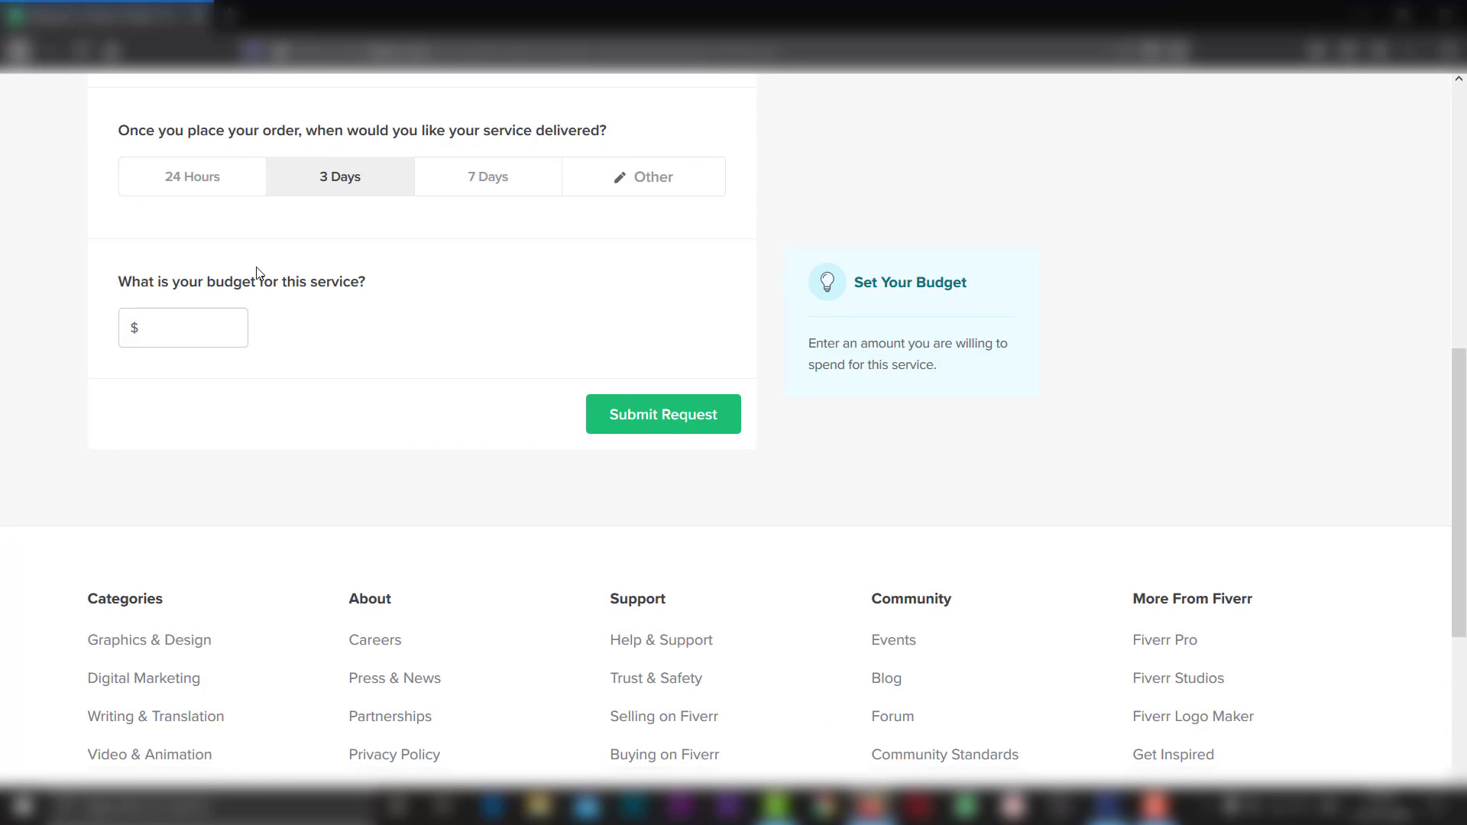
Enter a budget of $50 and review the completed request form.
{"action": "left_click", "coordinate": [188, 320]}
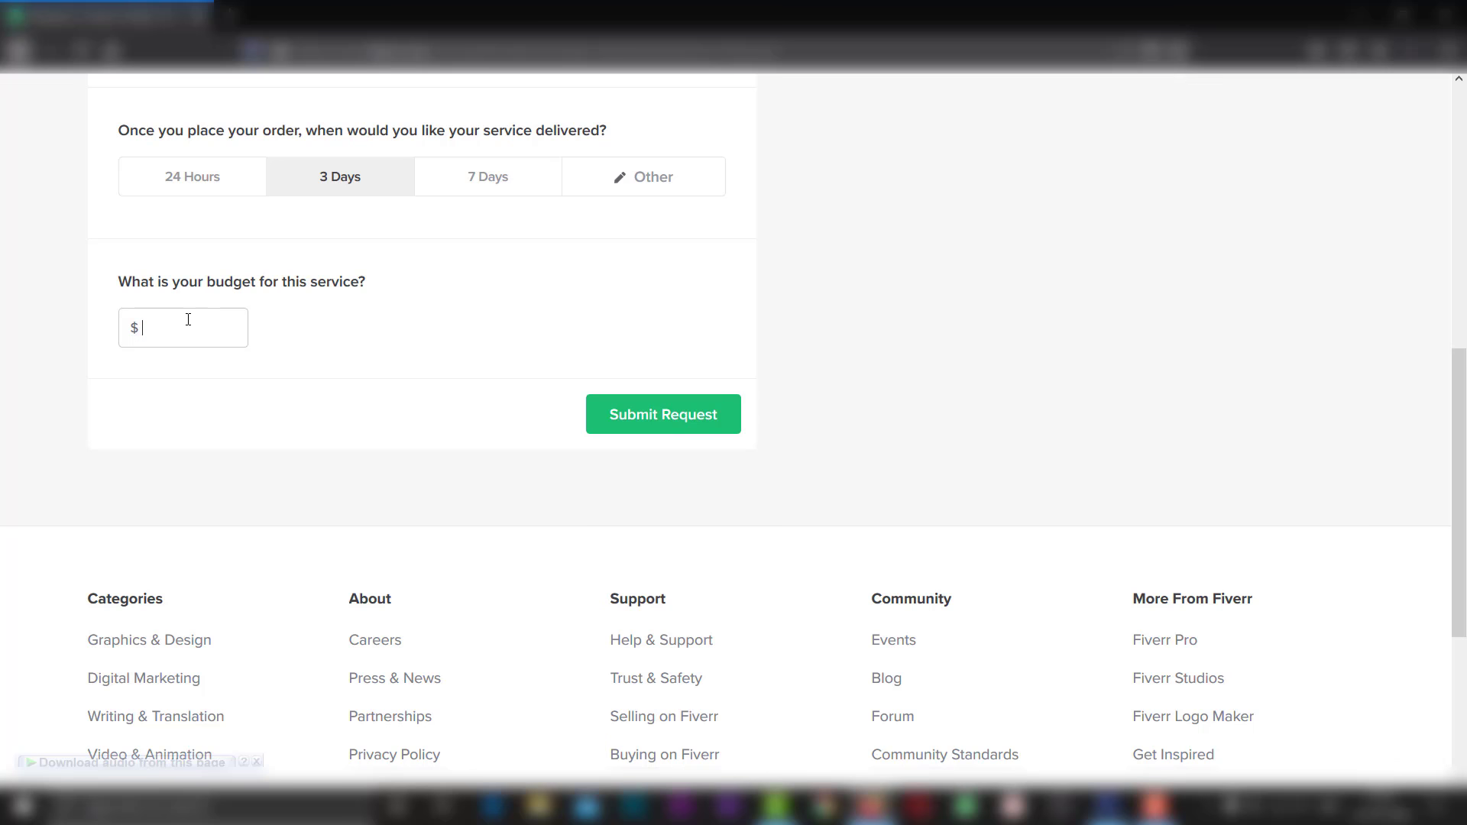
{"action": "type", "text": "50"}
{"action": "scroll", "coordinate": [412, 416], "scroll_direction": "up", "scroll_amount": 7}
{"action": "scroll", "coordinate": [415, 369], "scroll_direction": "up", "scroll_amount": 2}
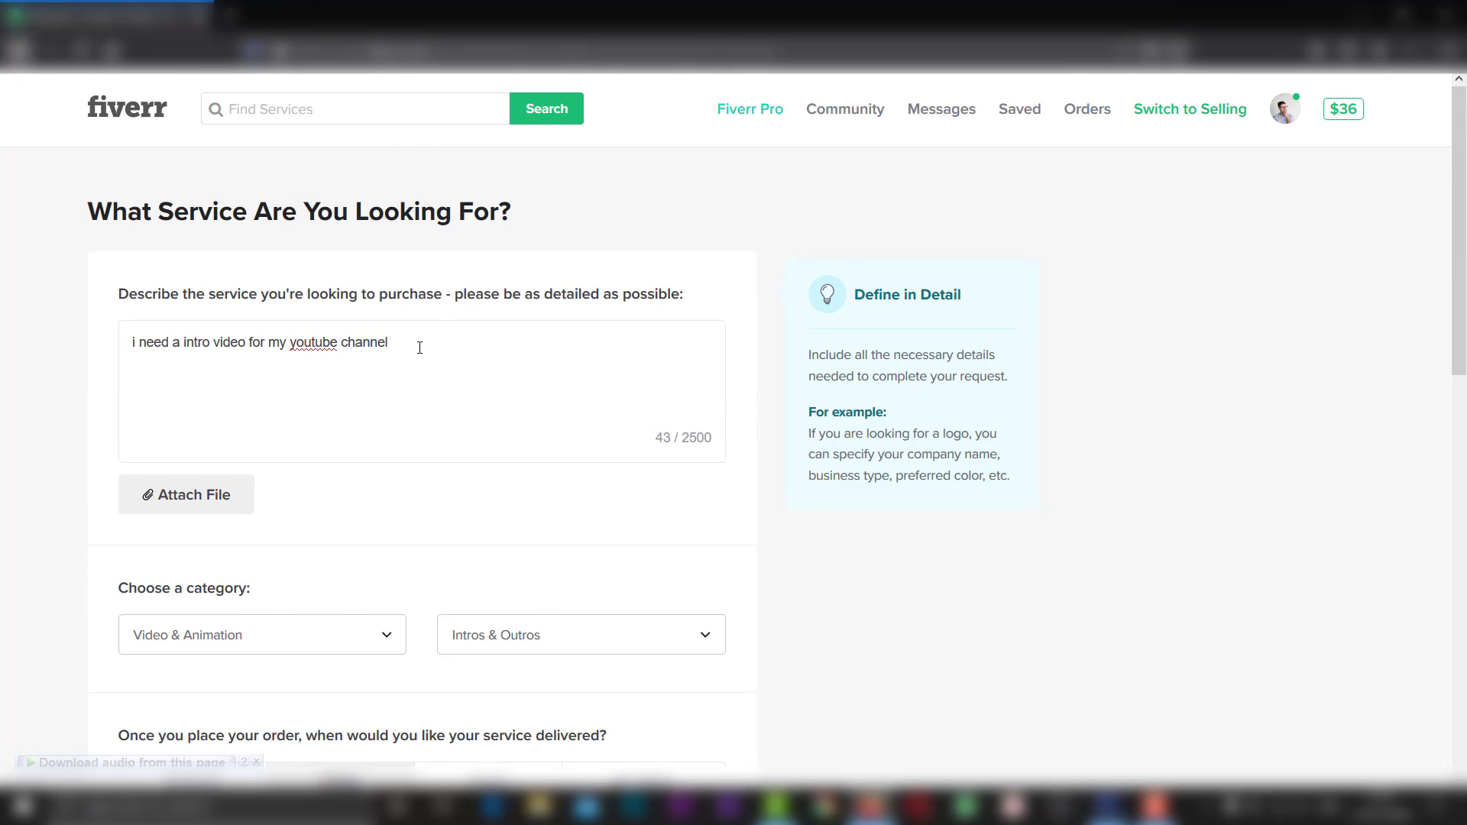
{"action": "scroll", "coordinate": [422, 382], "scroll_direction": "down", "scroll_amount": 4}
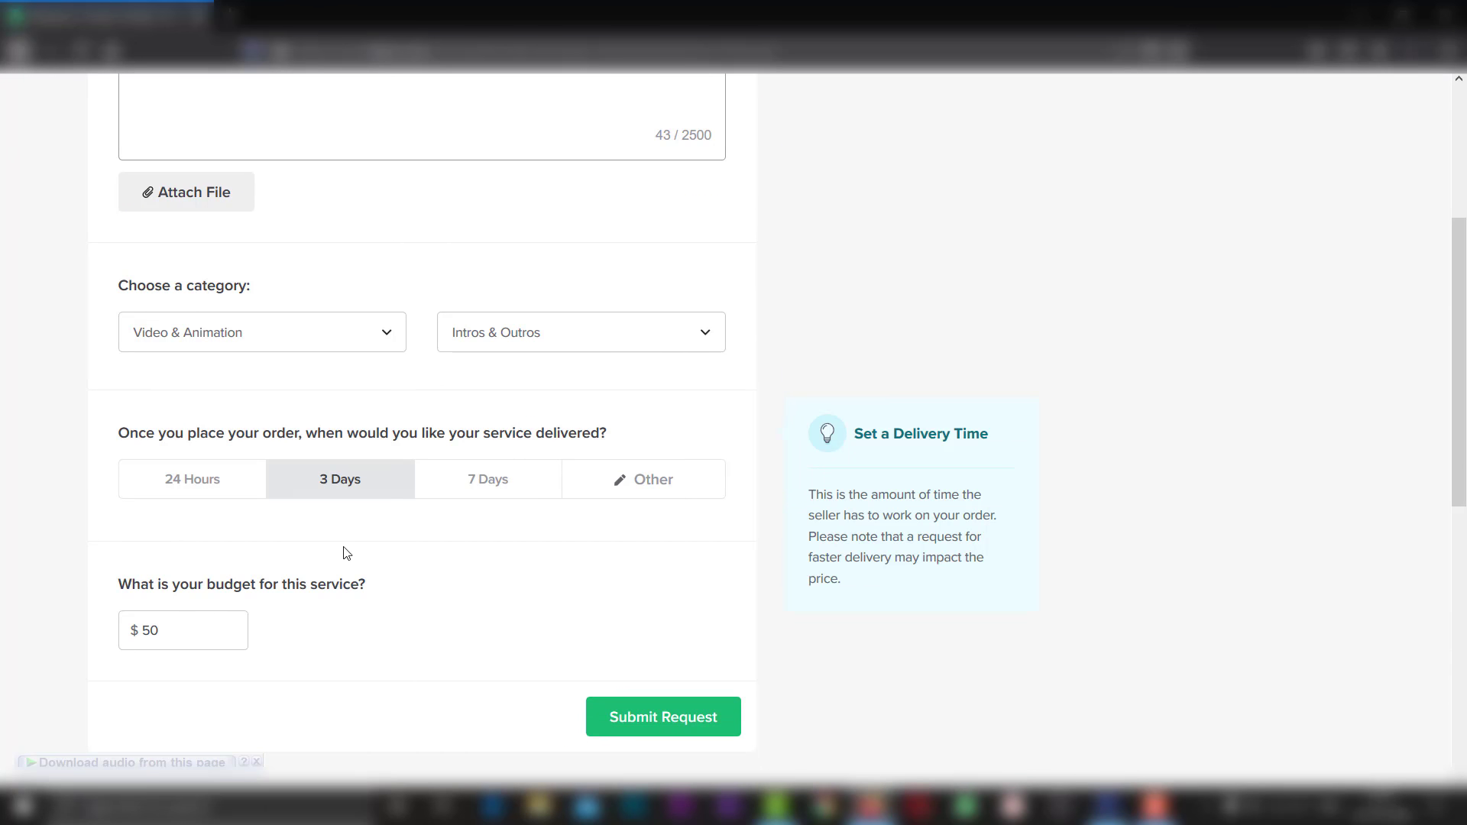
{"action": "scroll", "coordinate": [321, 562], "scroll_direction": "down", "scroll_amount": 3}
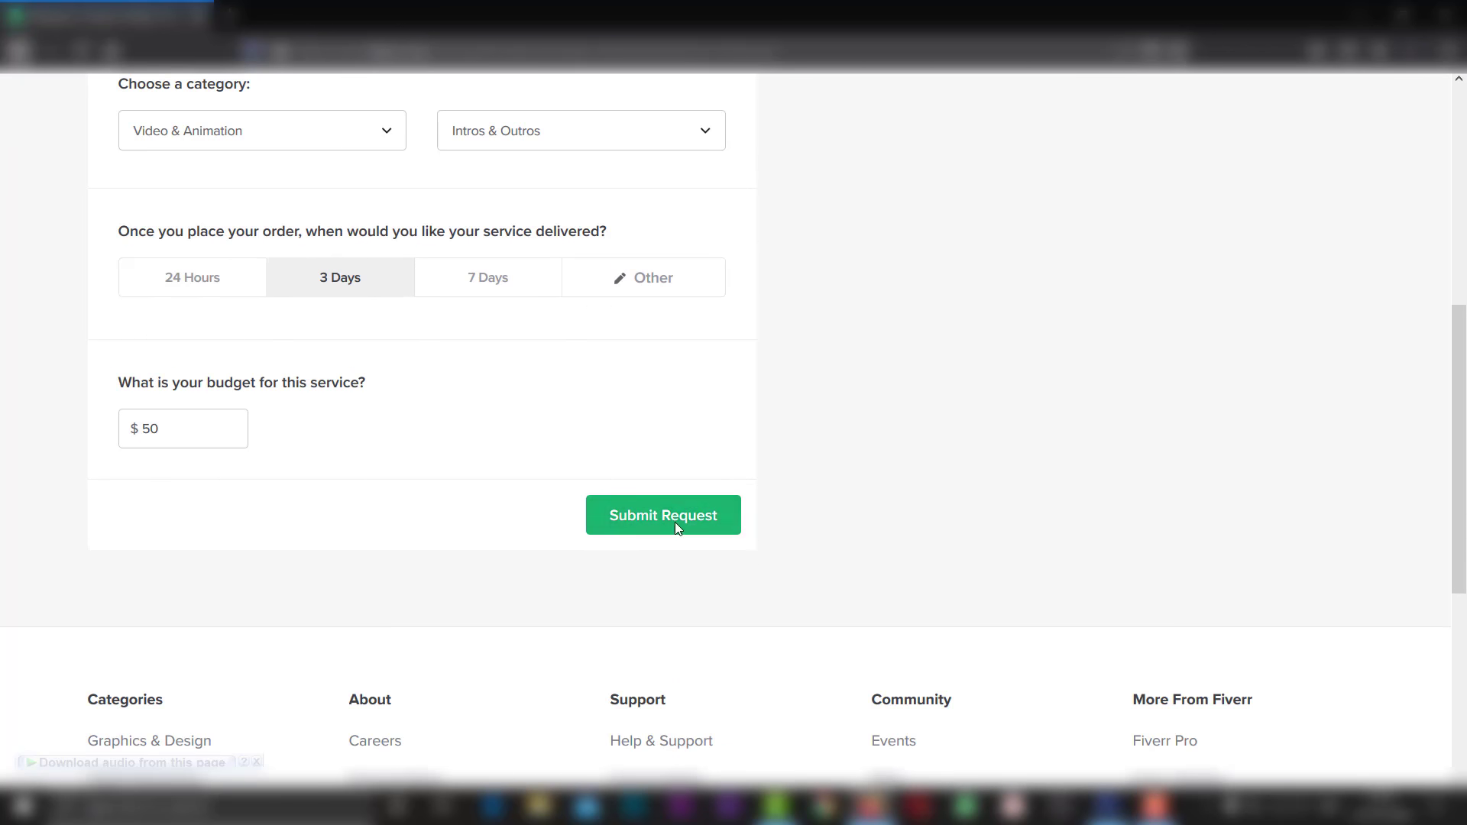
{"action": "scroll", "coordinate": [803, 458], "scroll_direction": "up", "scroll_amount": 7}
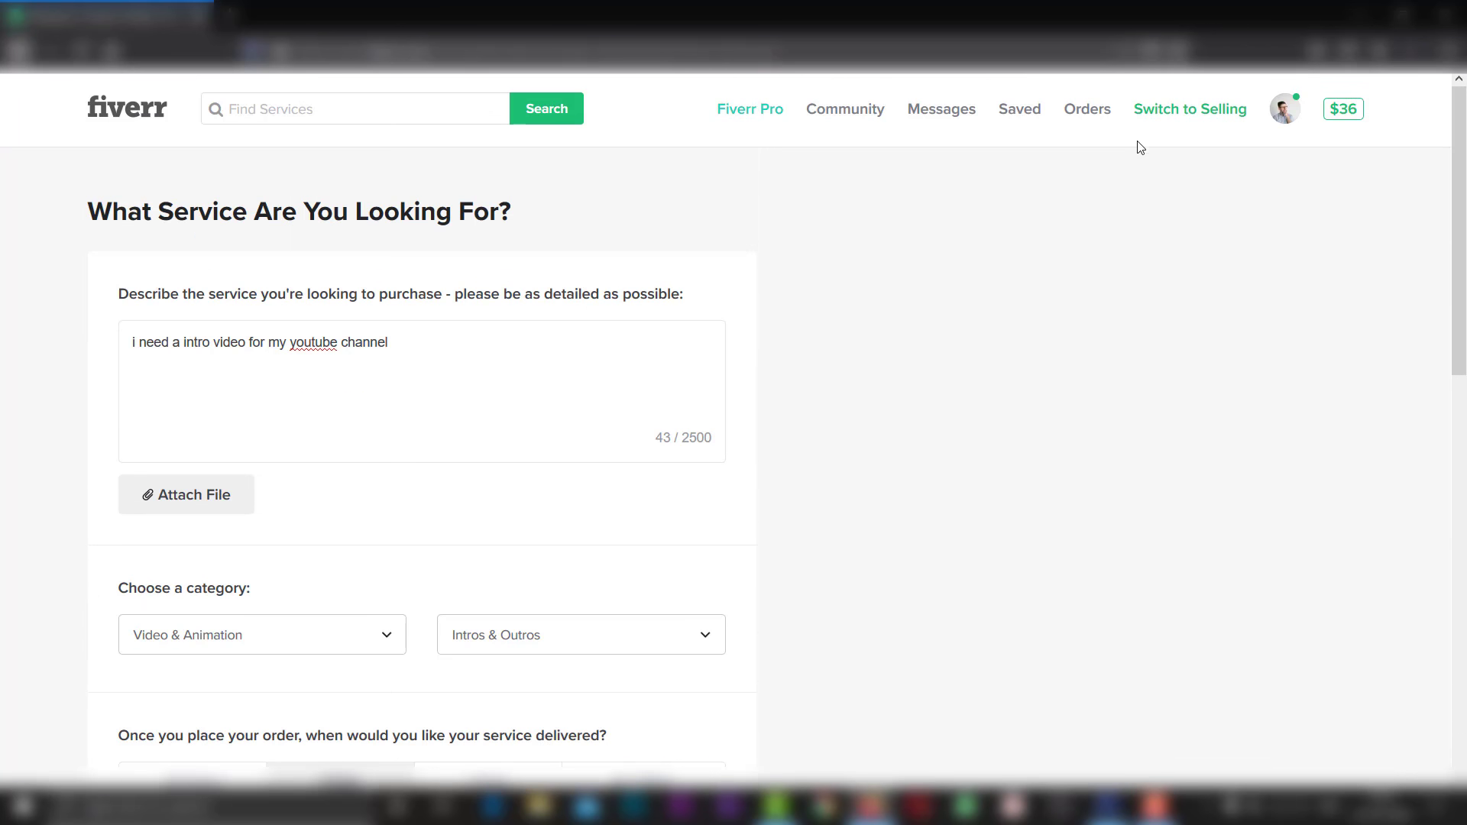
Switch to selling and view Buyer Requests under All Subcategories after trying Email Marketing.
{"action": "left_click", "coordinate": [1185, 116]}
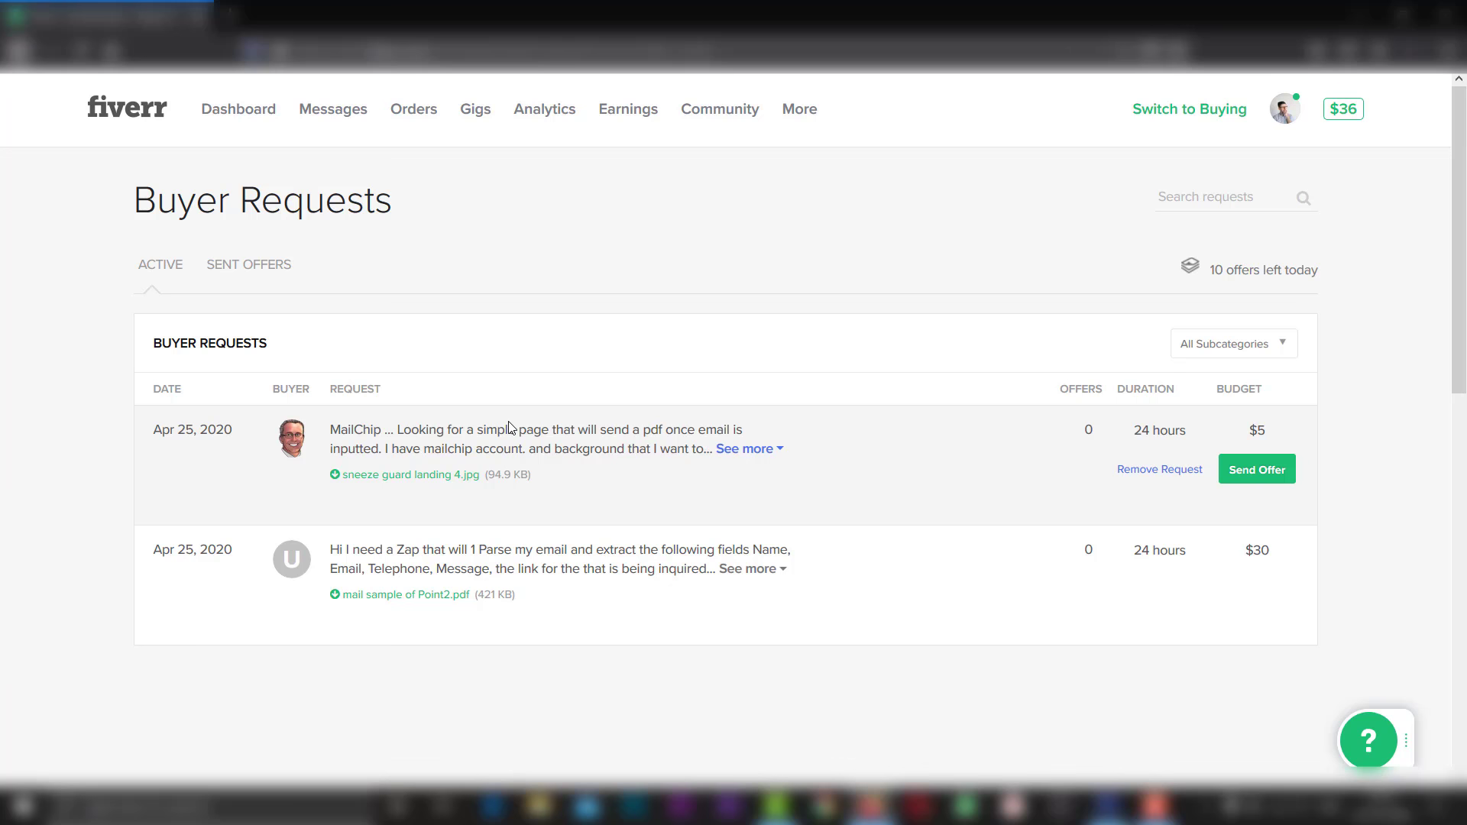
{"action": "scroll", "coordinate": [337, 343], "scroll_direction": "down", "scroll_amount": 2}
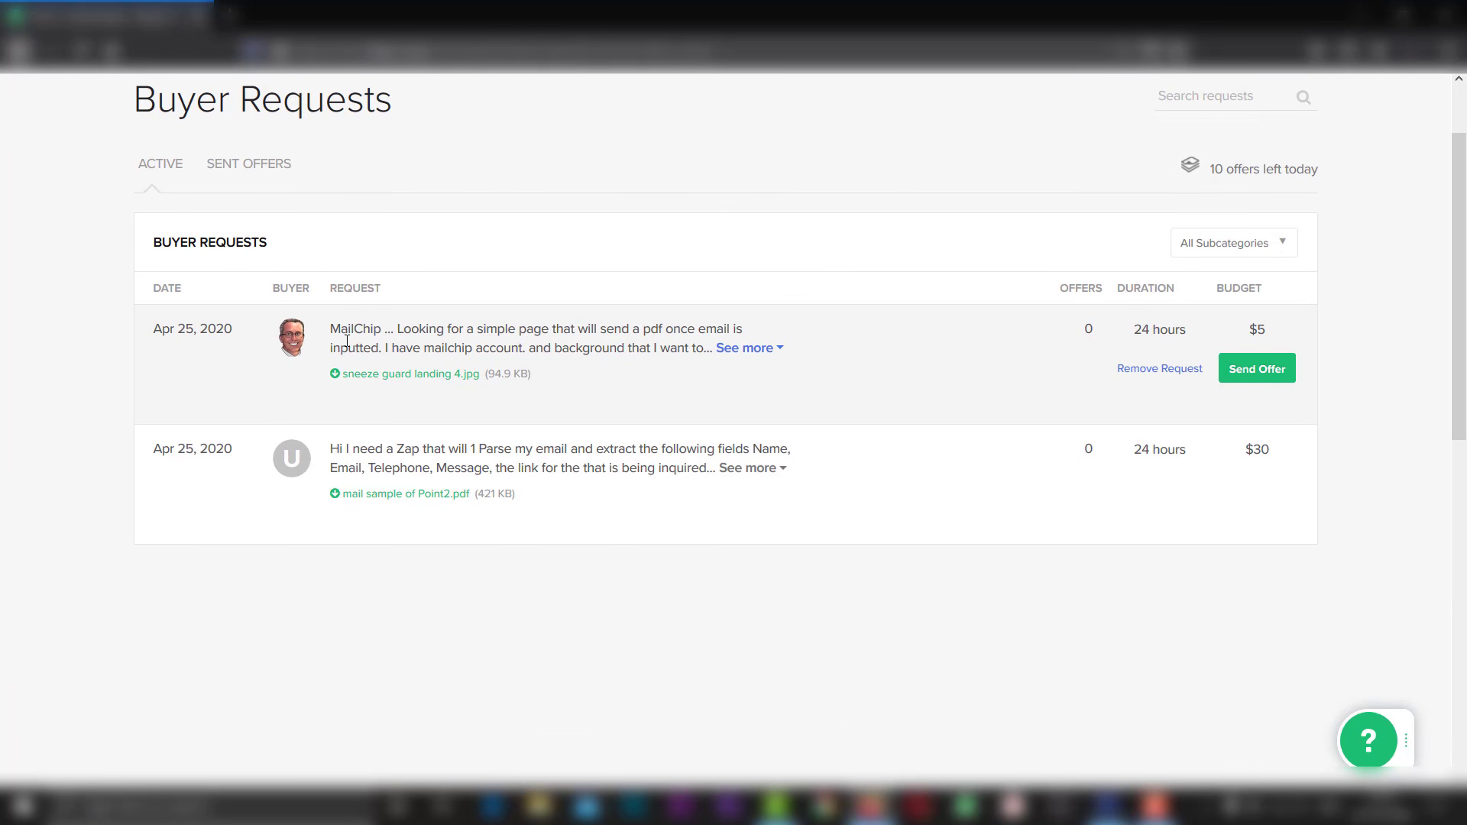
{"action": "scroll", "coordinate": [327, 265], "scroll_direction": "up", "scroll_amount": 2}
{"action": "scroll", "coordinate": [390, 295], "scroll_direction": "down", "scroll_amount": 4}
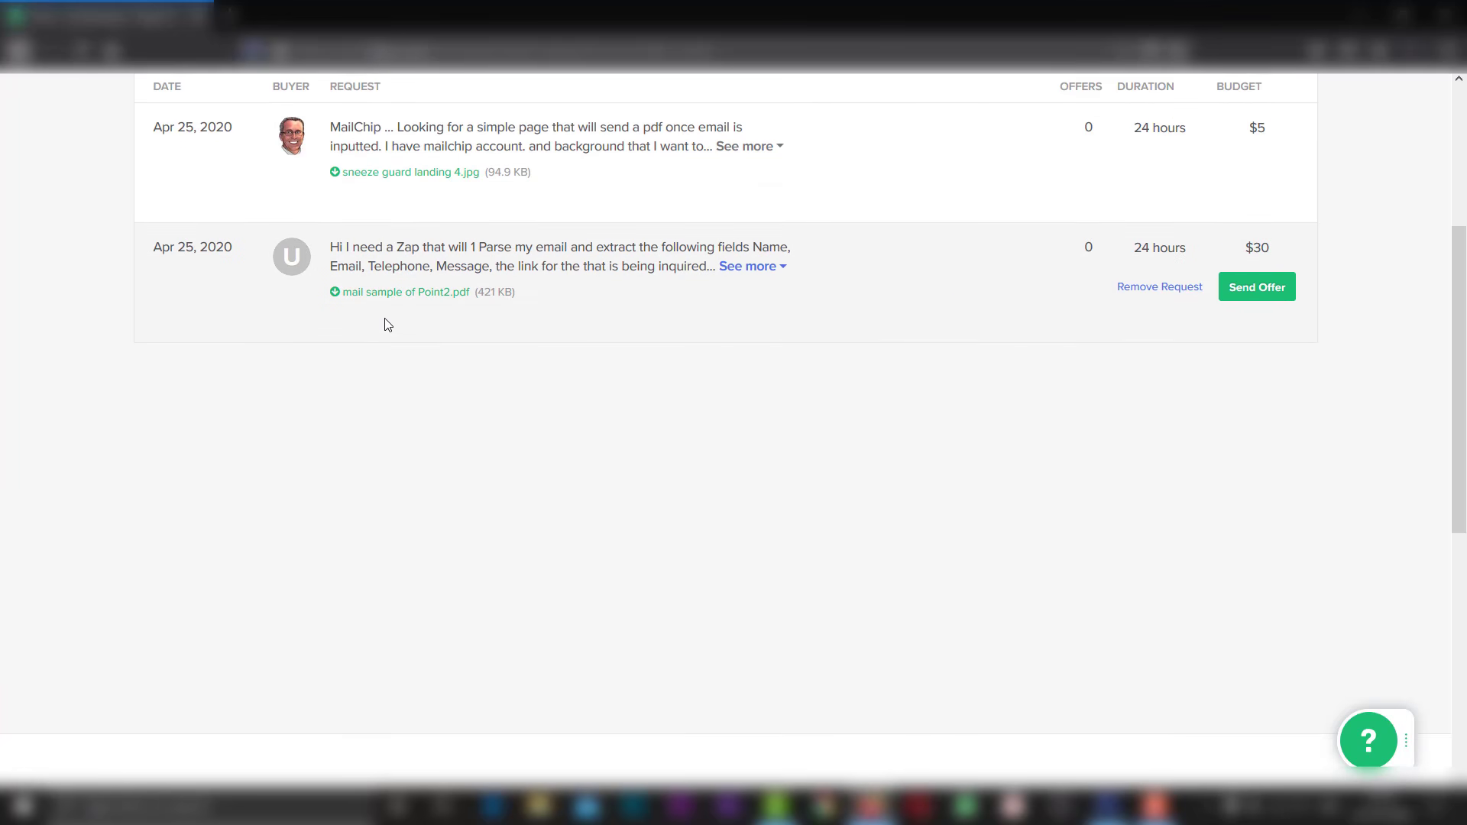
{"action": "left_click", "coordinate": [1211, 144]}
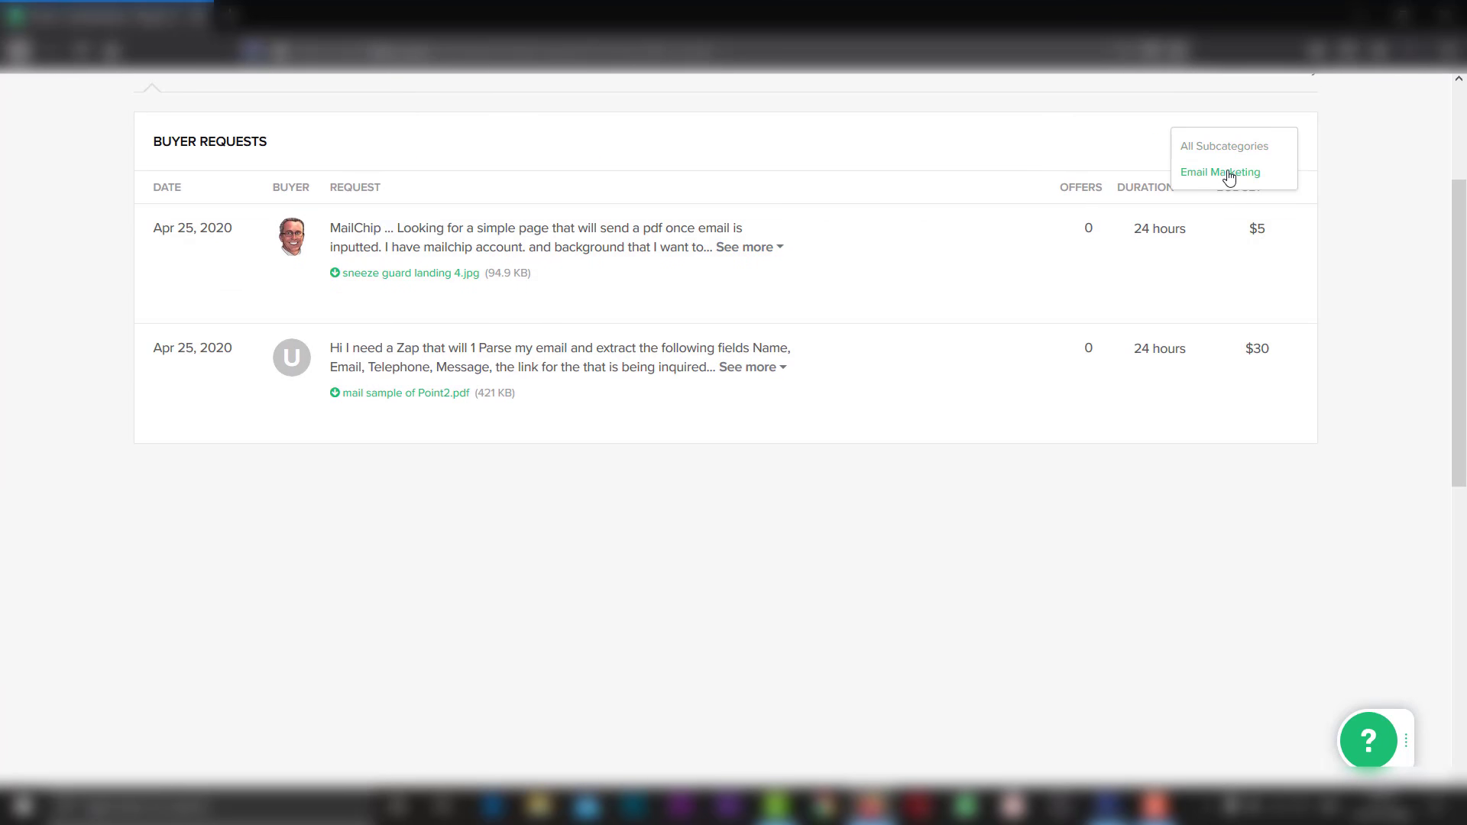
{"action": "left_click", "coordinate": [1222, 173]}
{"action": "left_click", "coordinate": [1052, 153]}
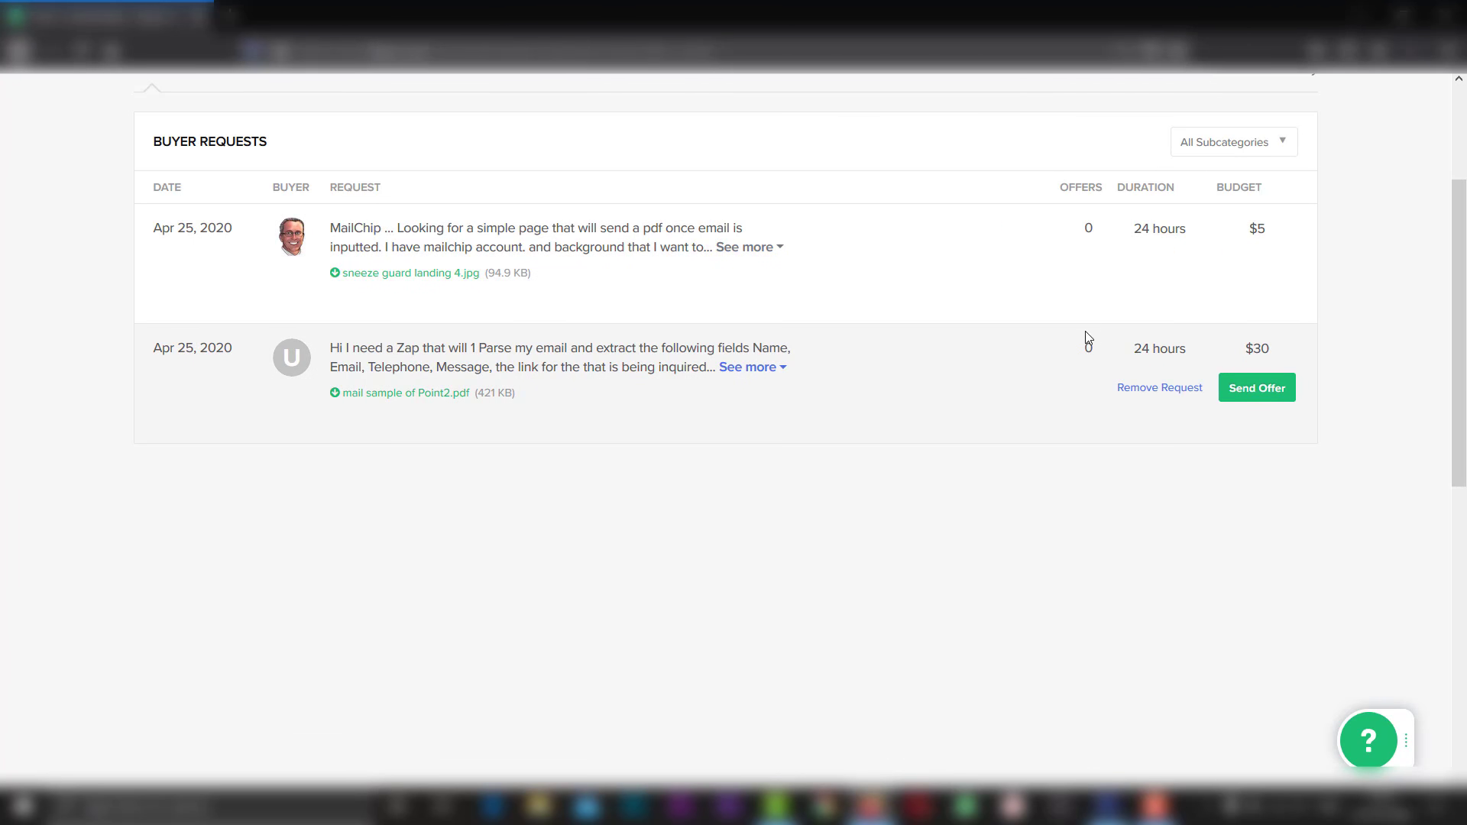
Expand the first request's full description and review both the $5 and $30 requests.
{"action": "left_click", "coordinate": [743, 247]}
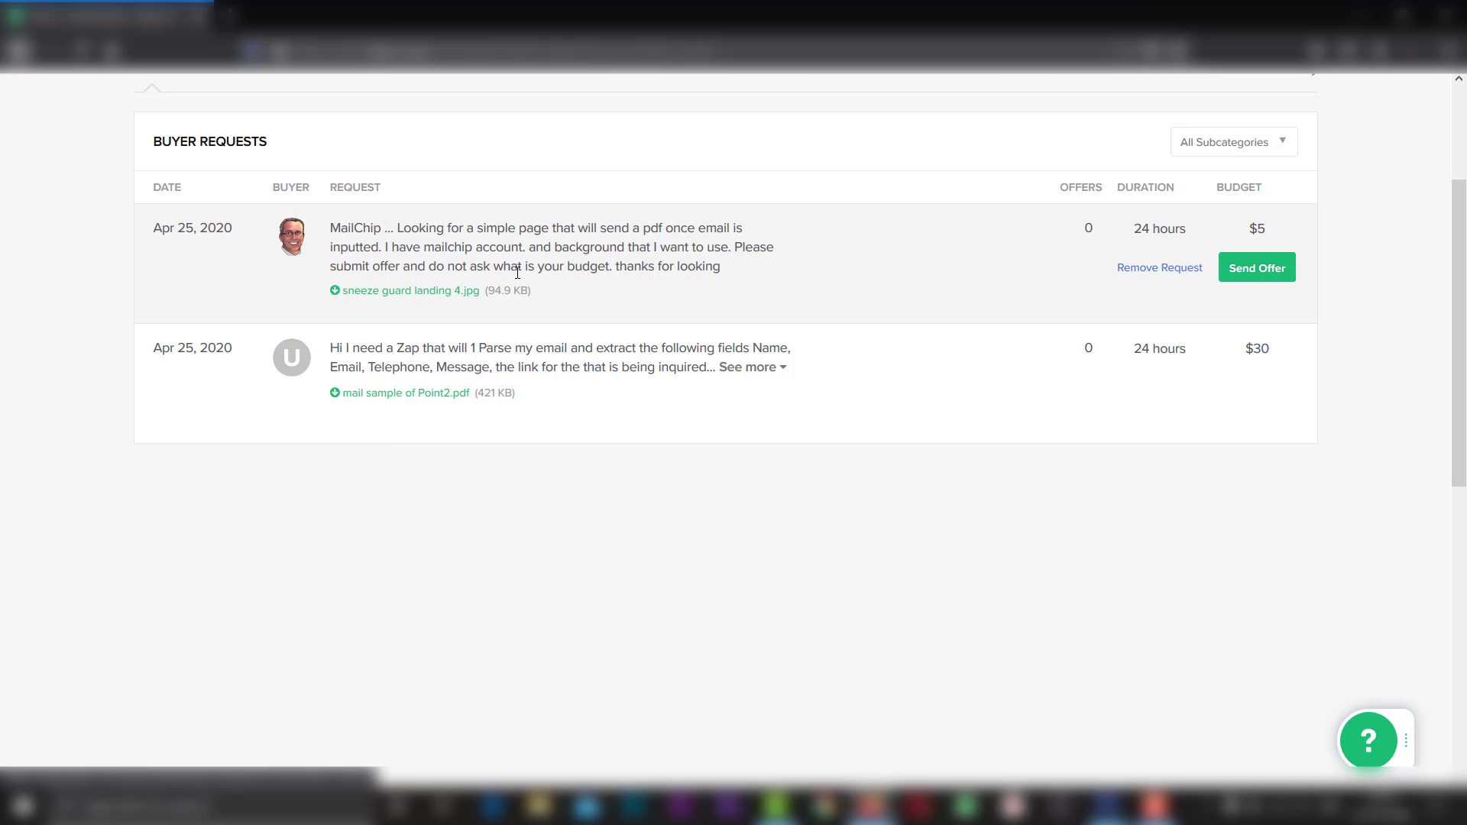
{"action": "mouse_move", "coordinate": [1206, 380]}
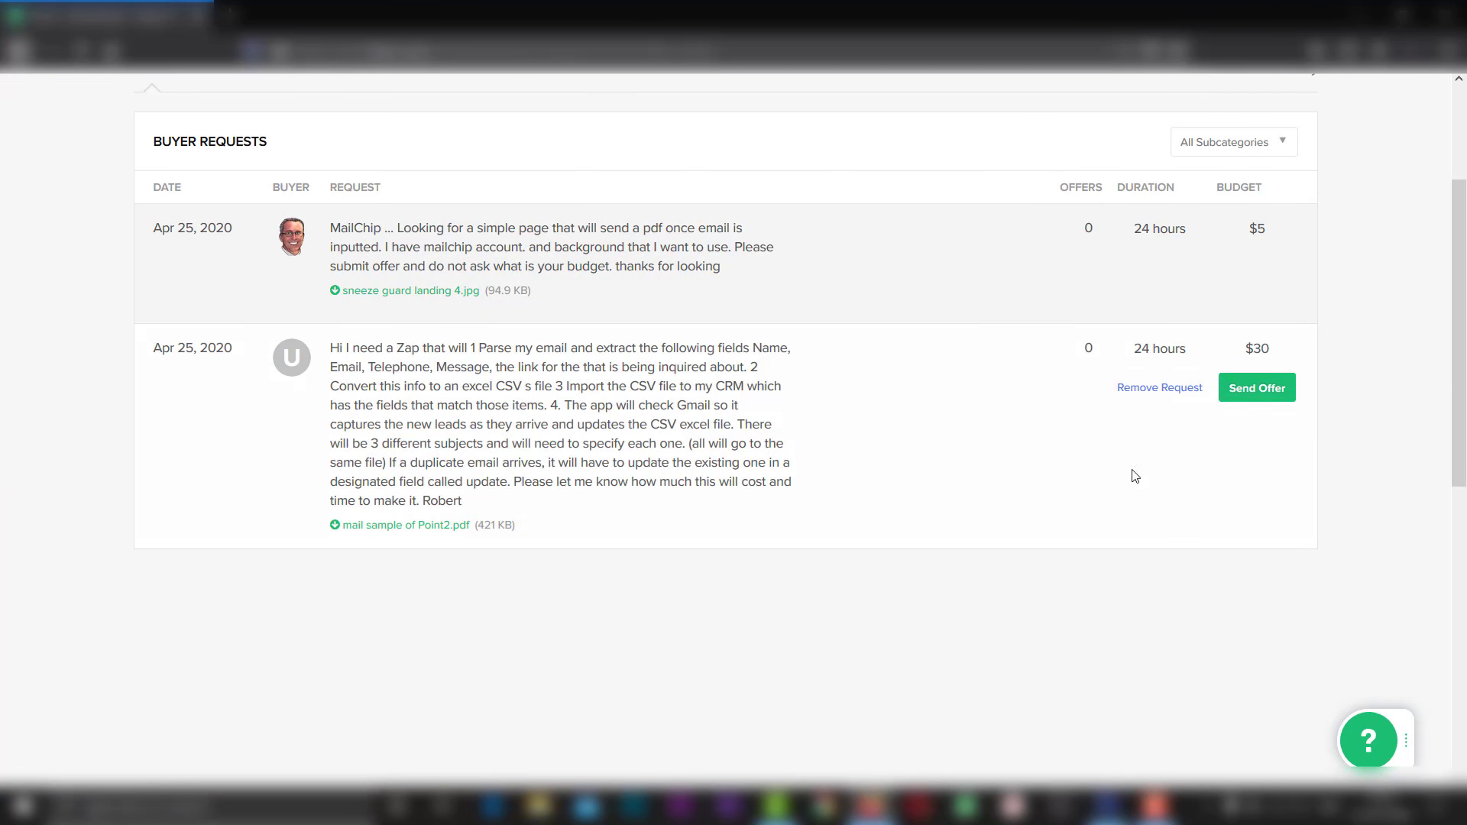
{"action": "mouse_move", "coordinate": [1183, 269]}
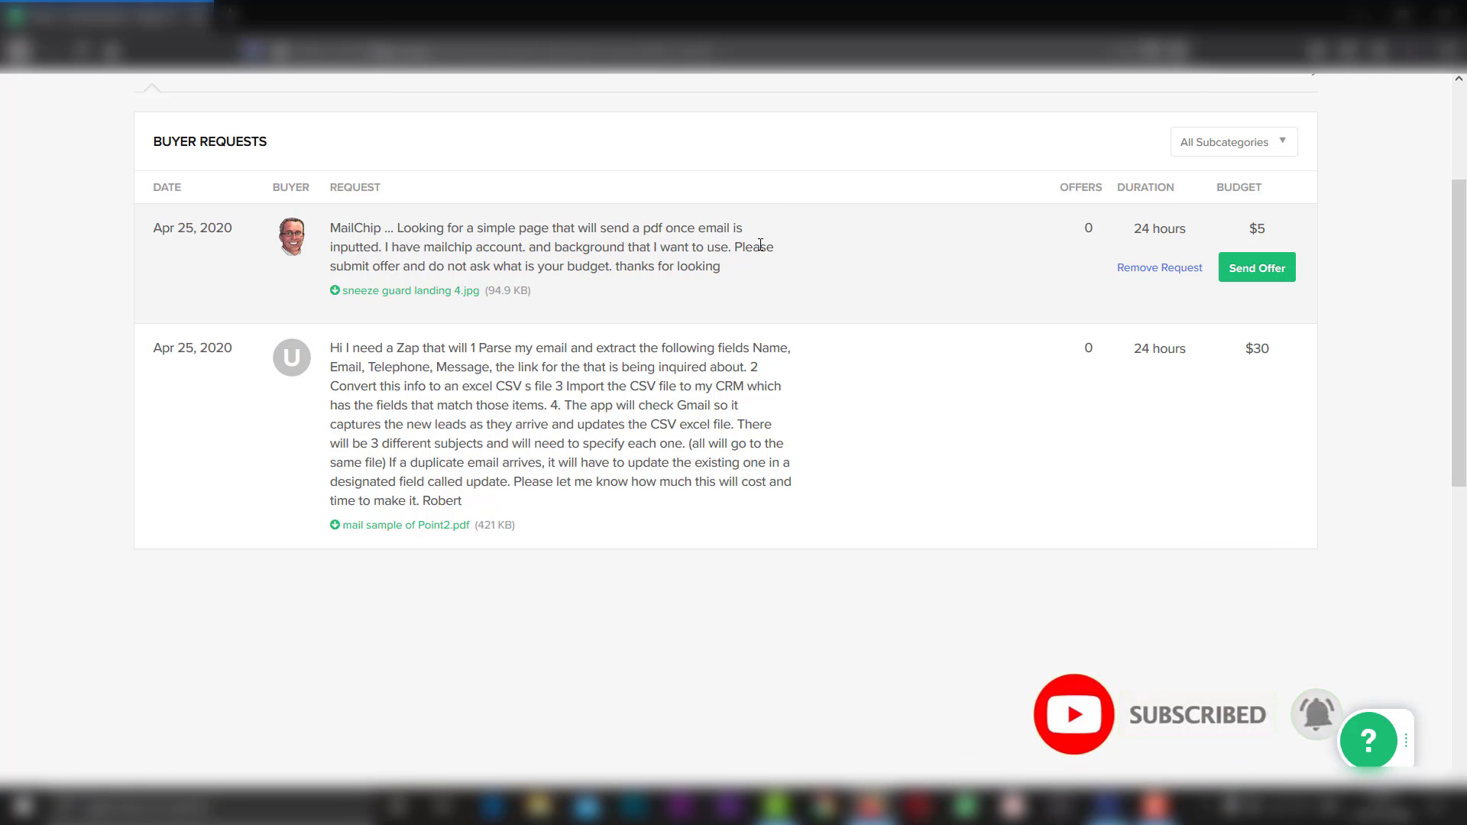
{"action": "scroll", "coordinate": [1108, 401], "scroll_direction": "up", "scroll_amount": 3}
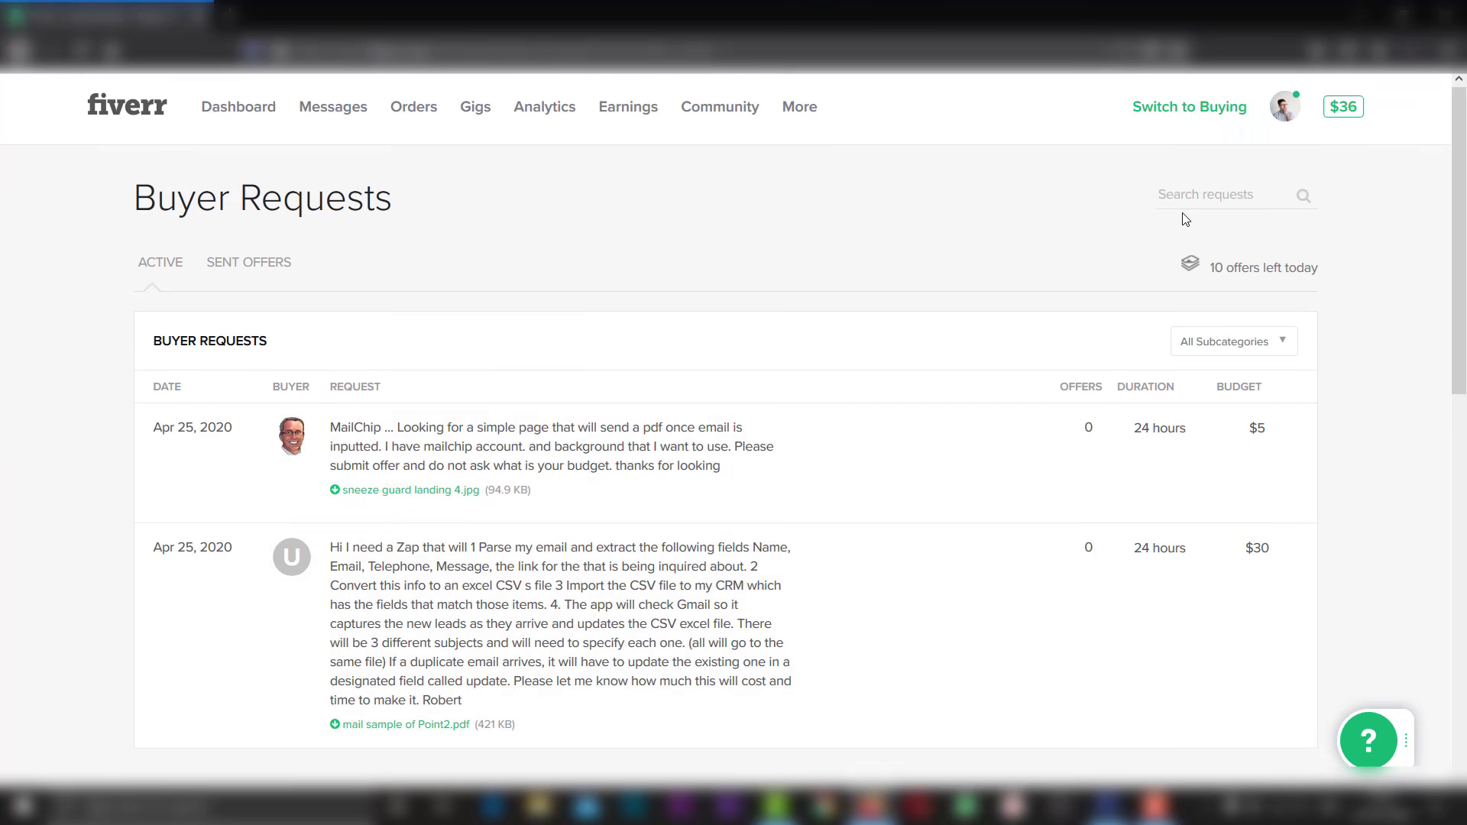
{"action": "scroll", "coordinate": [707, 263], "scroll_direction": "down", "scroll_amount": 1}
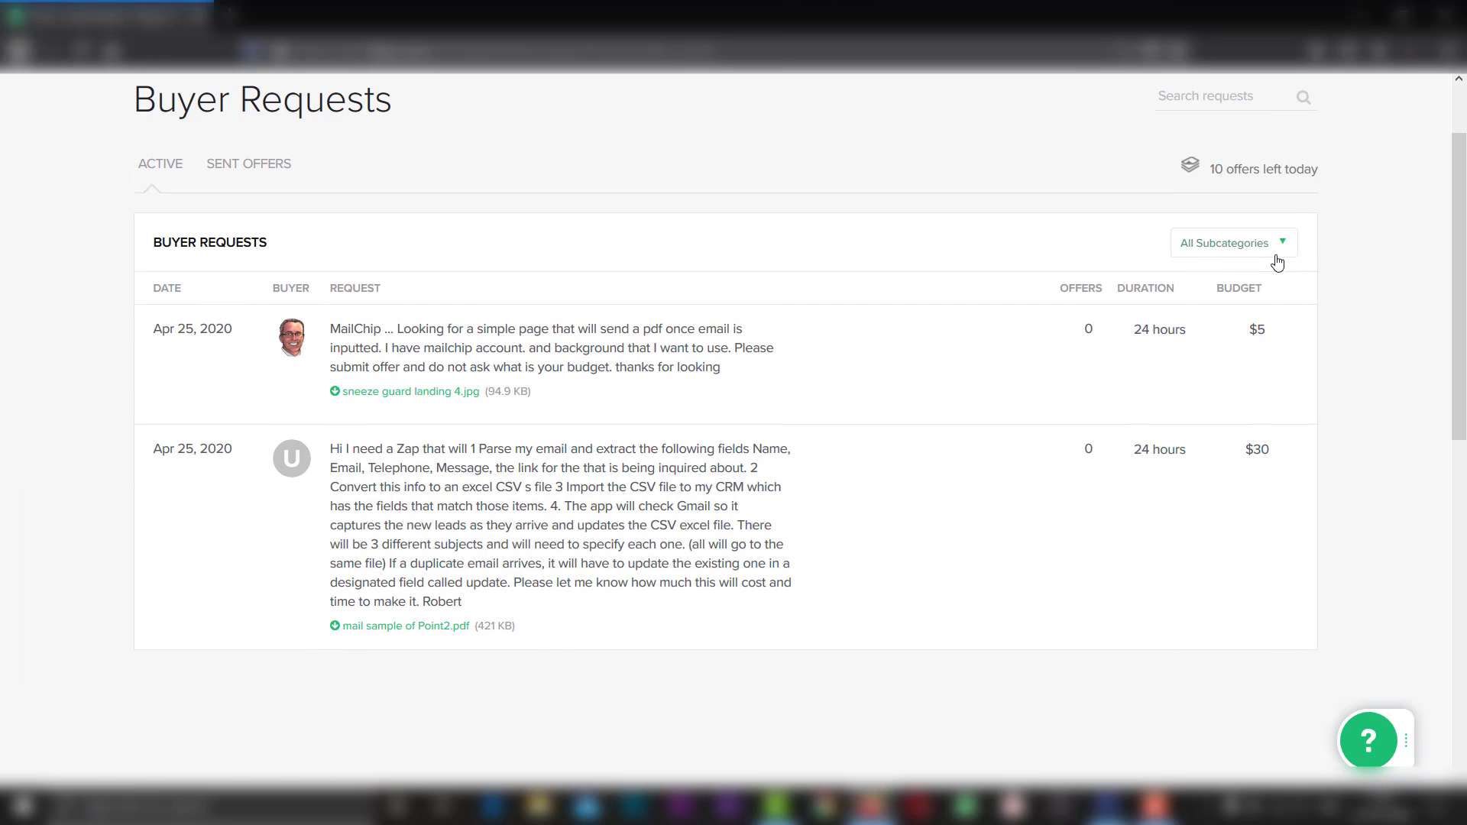
{"action": "left_click", "coordinate": [1275, 255]}
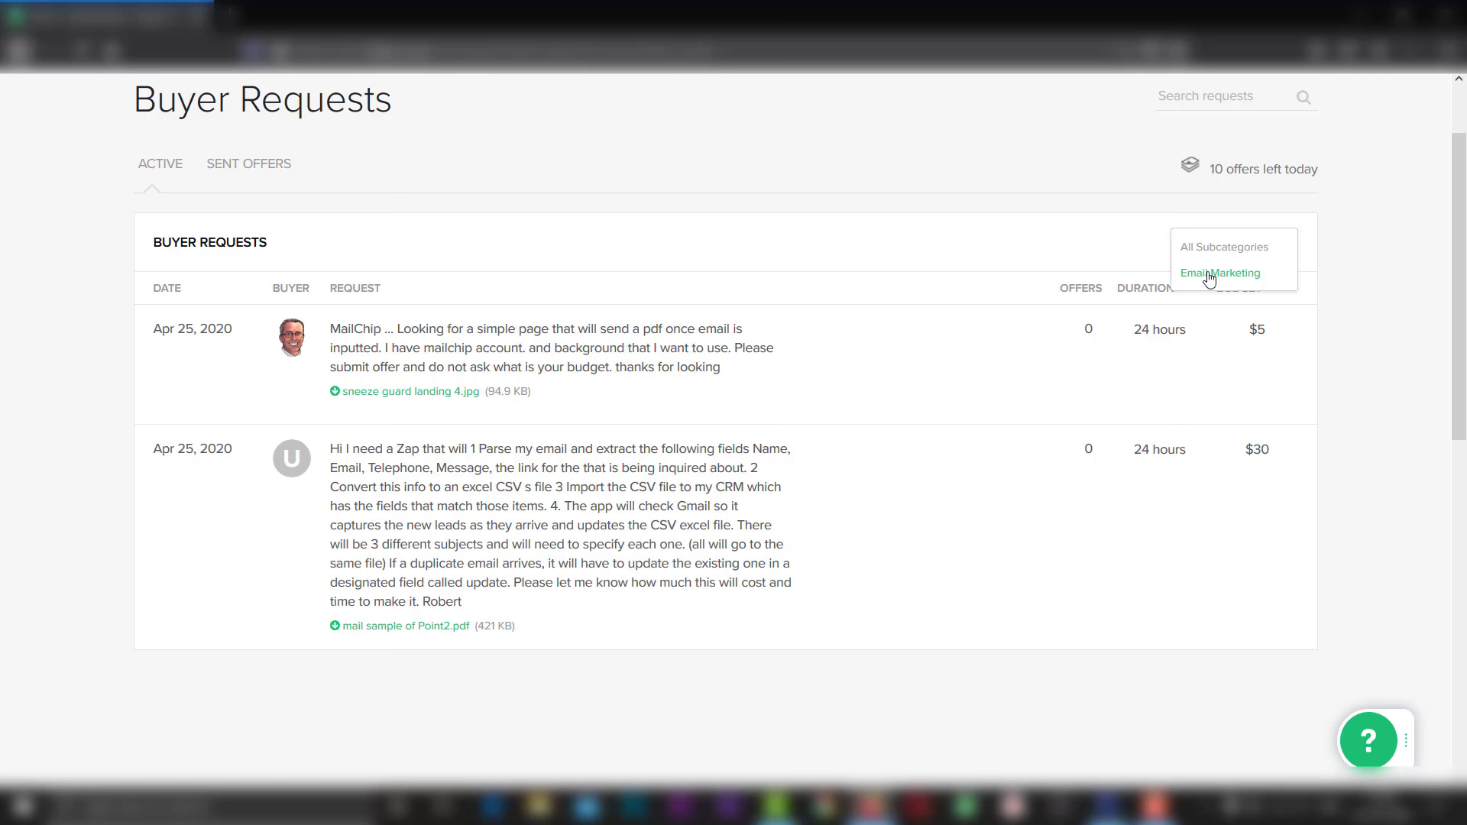
{"action": "left_click", "coordinate": [989, 237]}
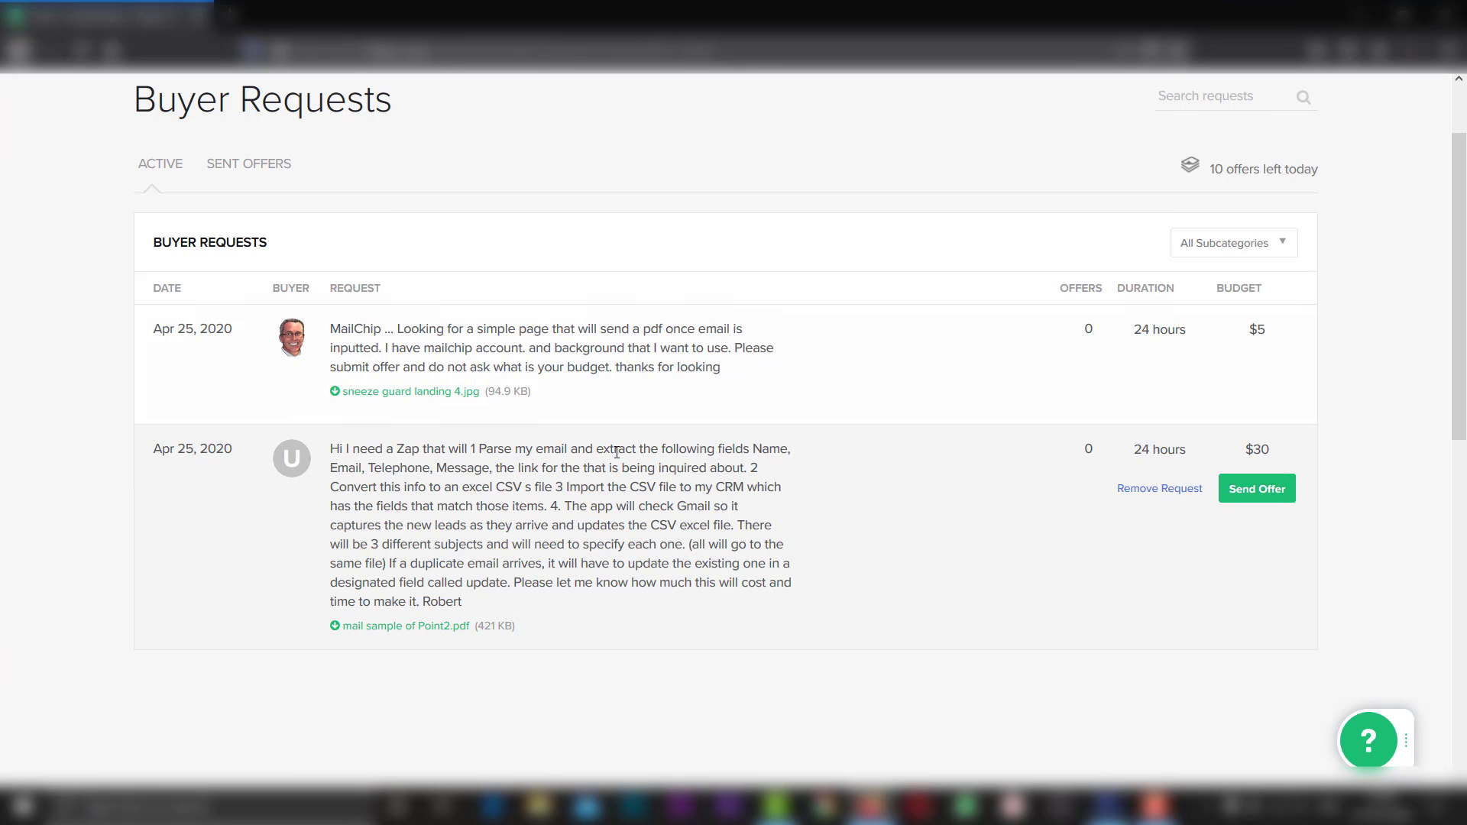
{"action": "left_click", "coordinate": [1240, 242]}
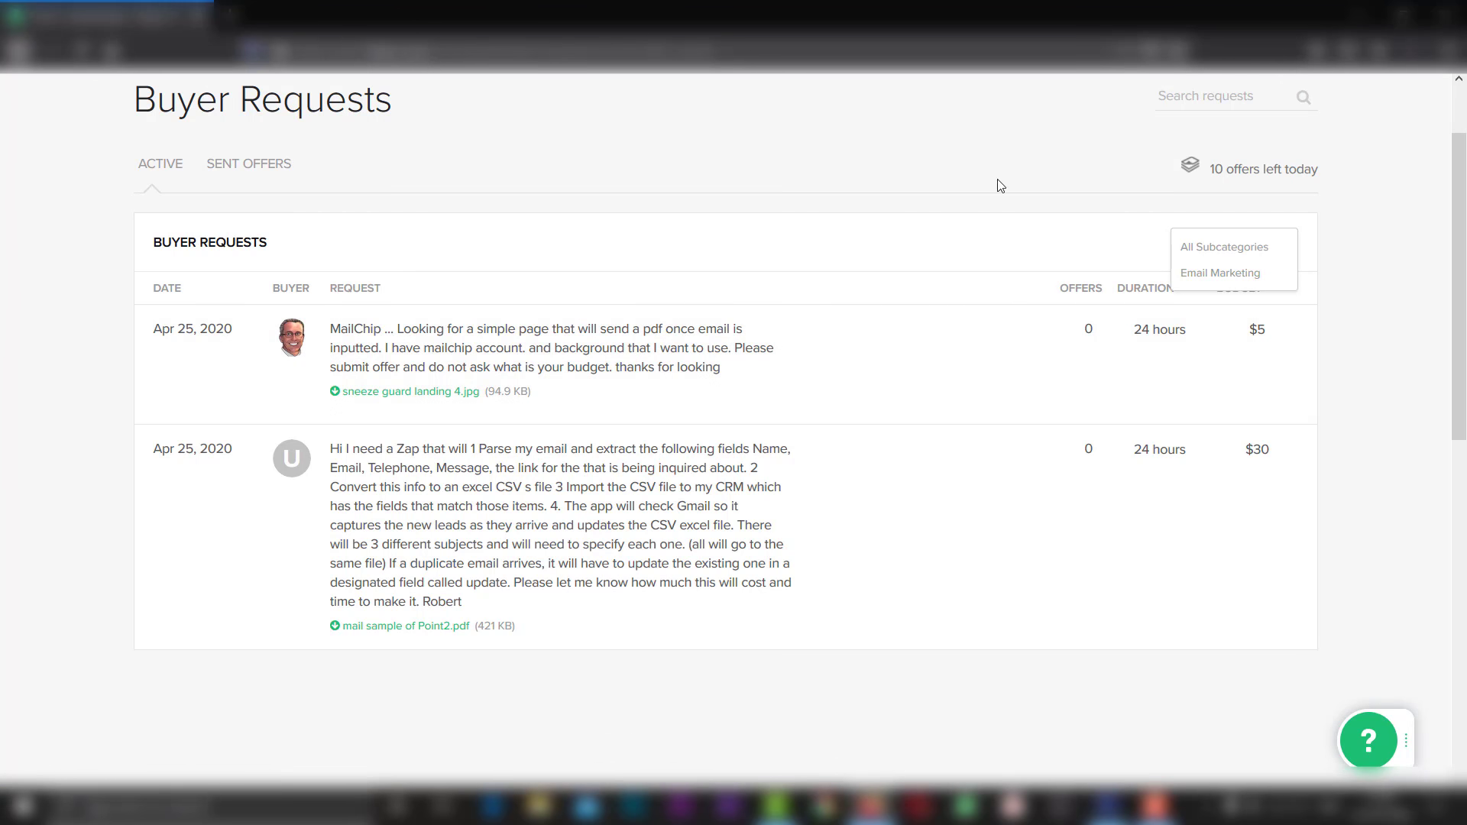
{"action": "double_click", "coordinate": [1220, 170]}
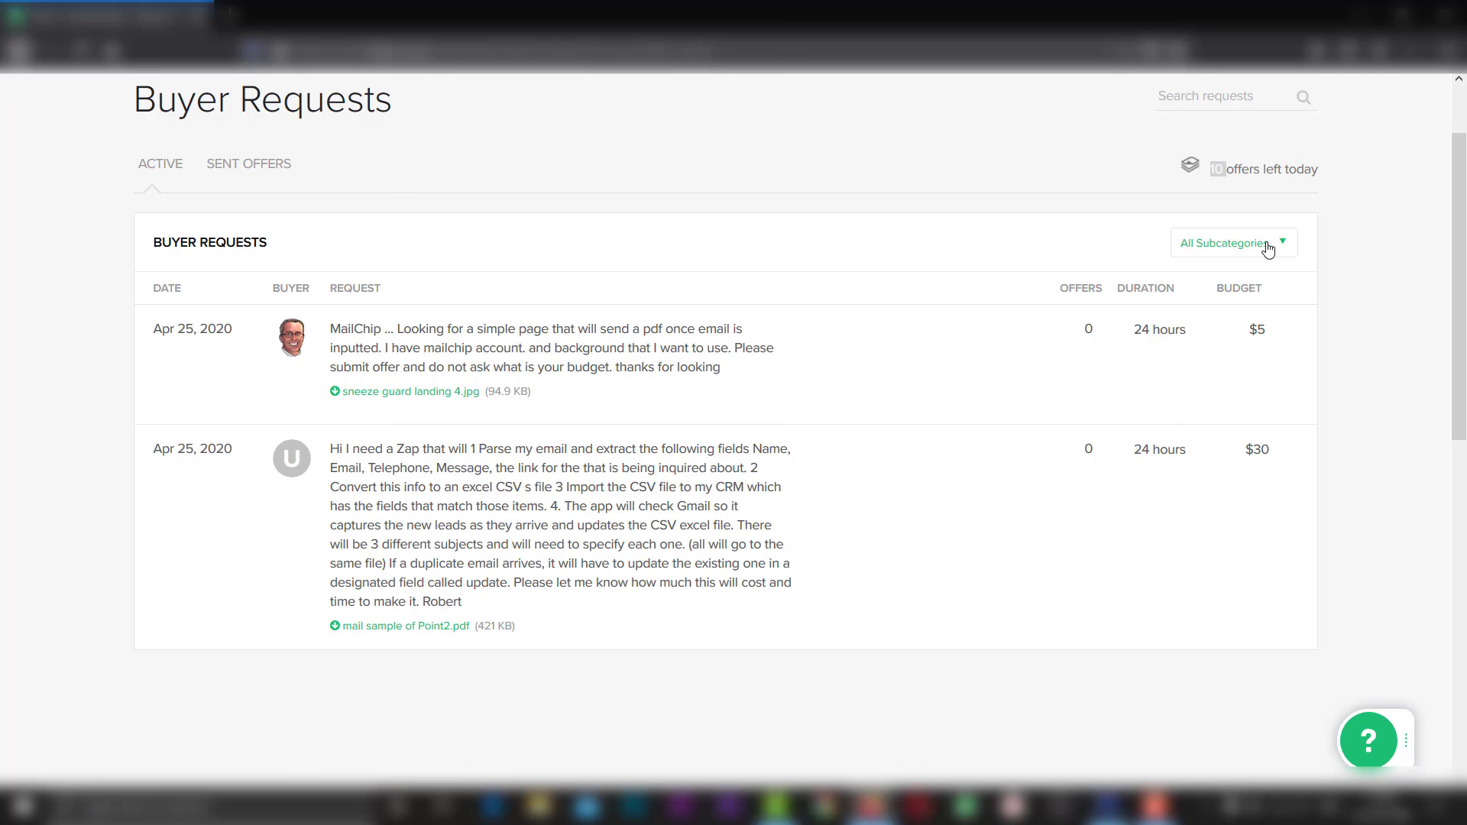
{"action": "left_click", "coordinate": [545, 414]}
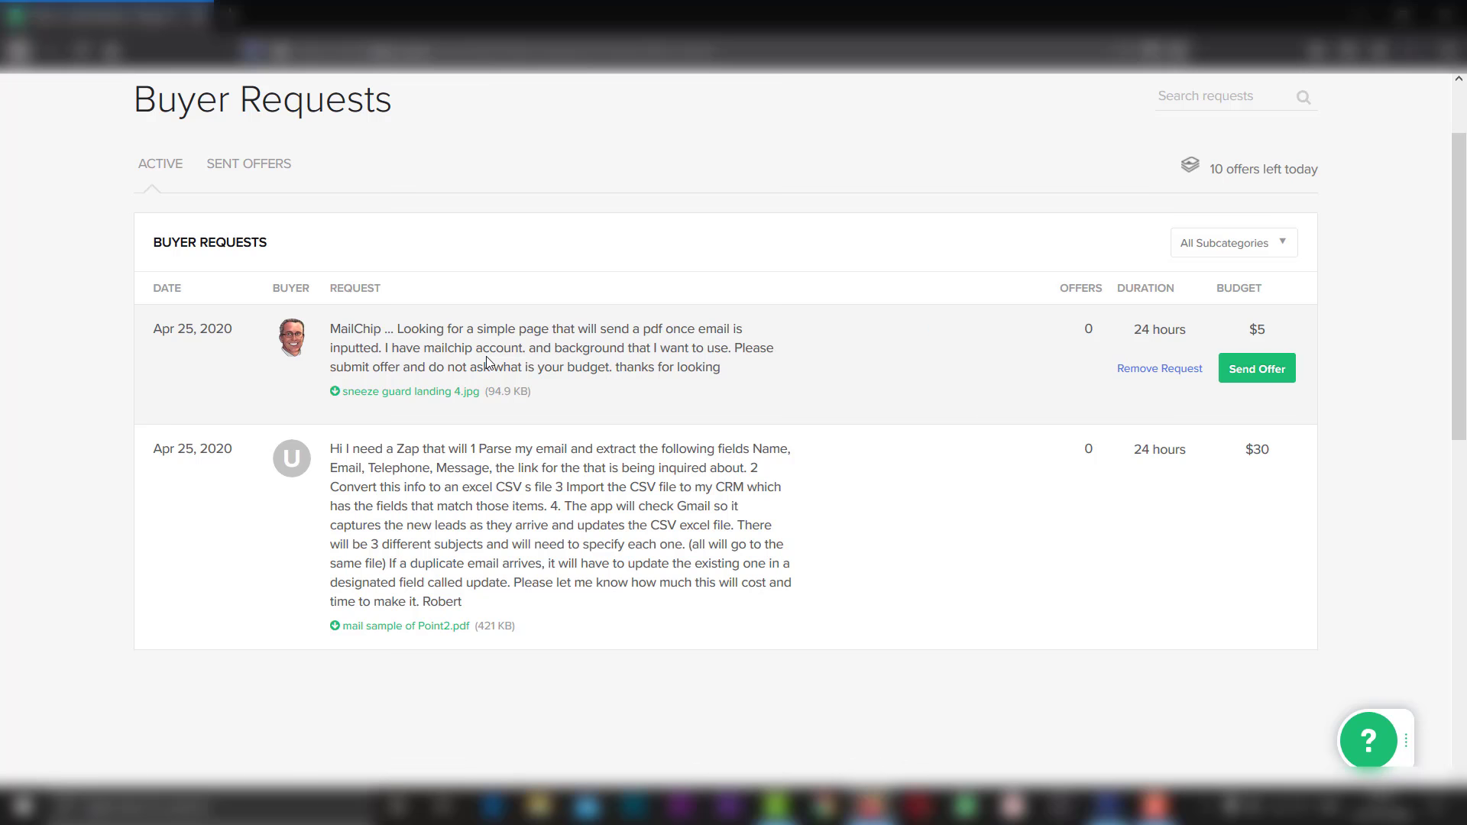
Check the Sent Offers tab, then reload the Active list showing 5 offers per request.
{"action": "left_click", "coordinate": [249, 164]}
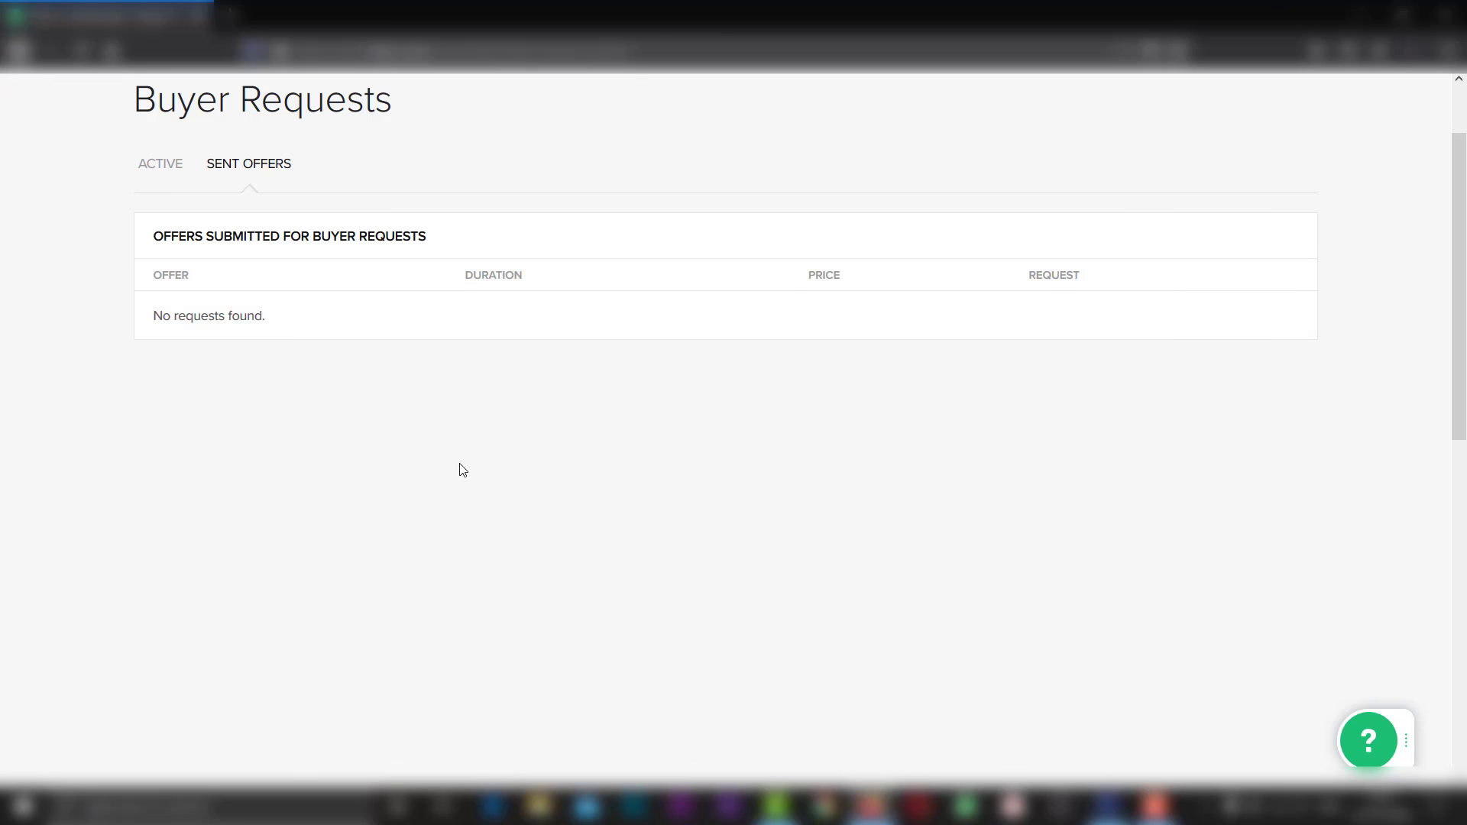
{"action": "left_click", "coordinate": [170, 176]}
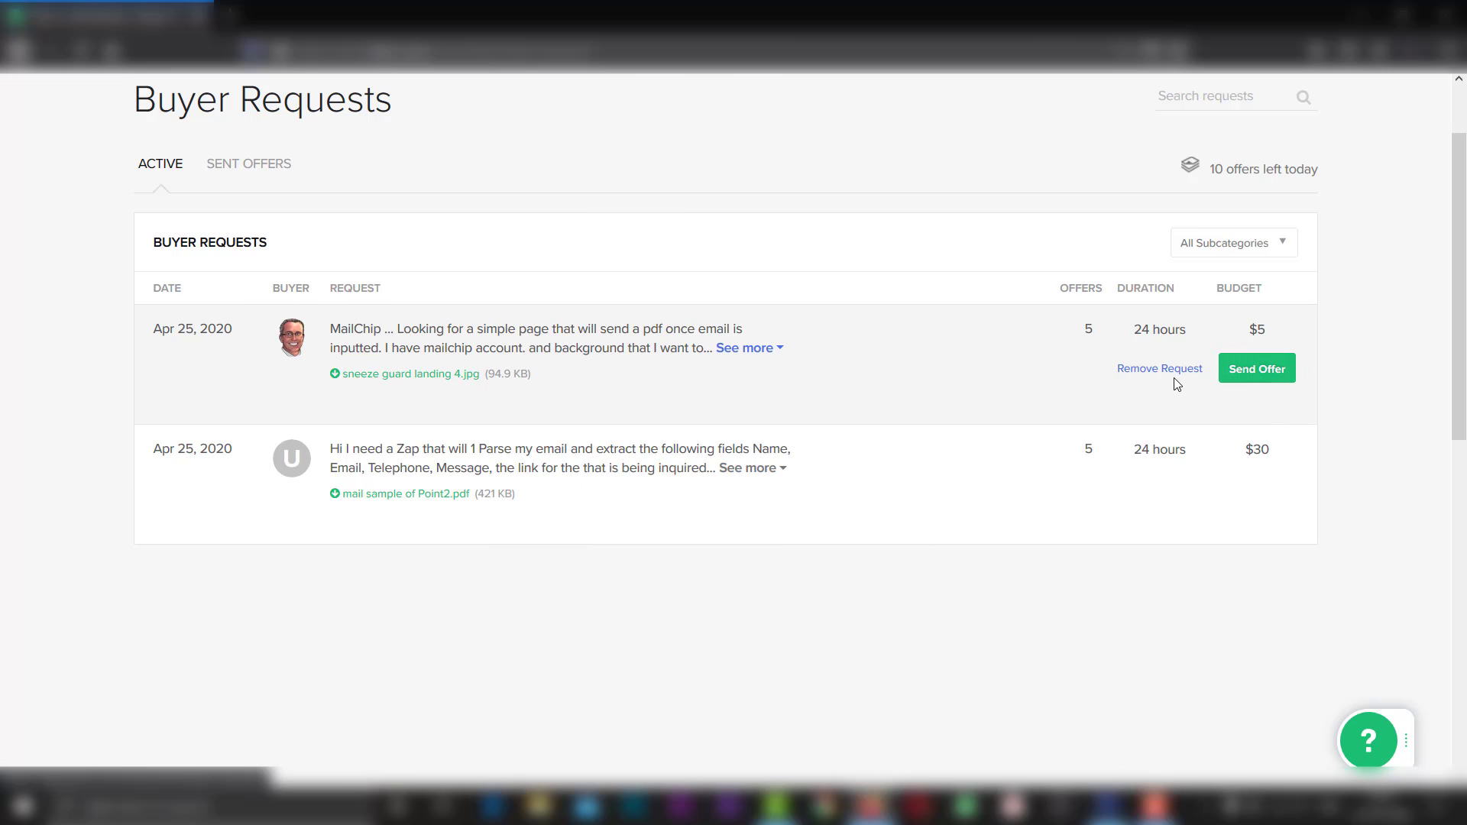
{"action": "mouse_move", "coordinate": [1239, 452]}
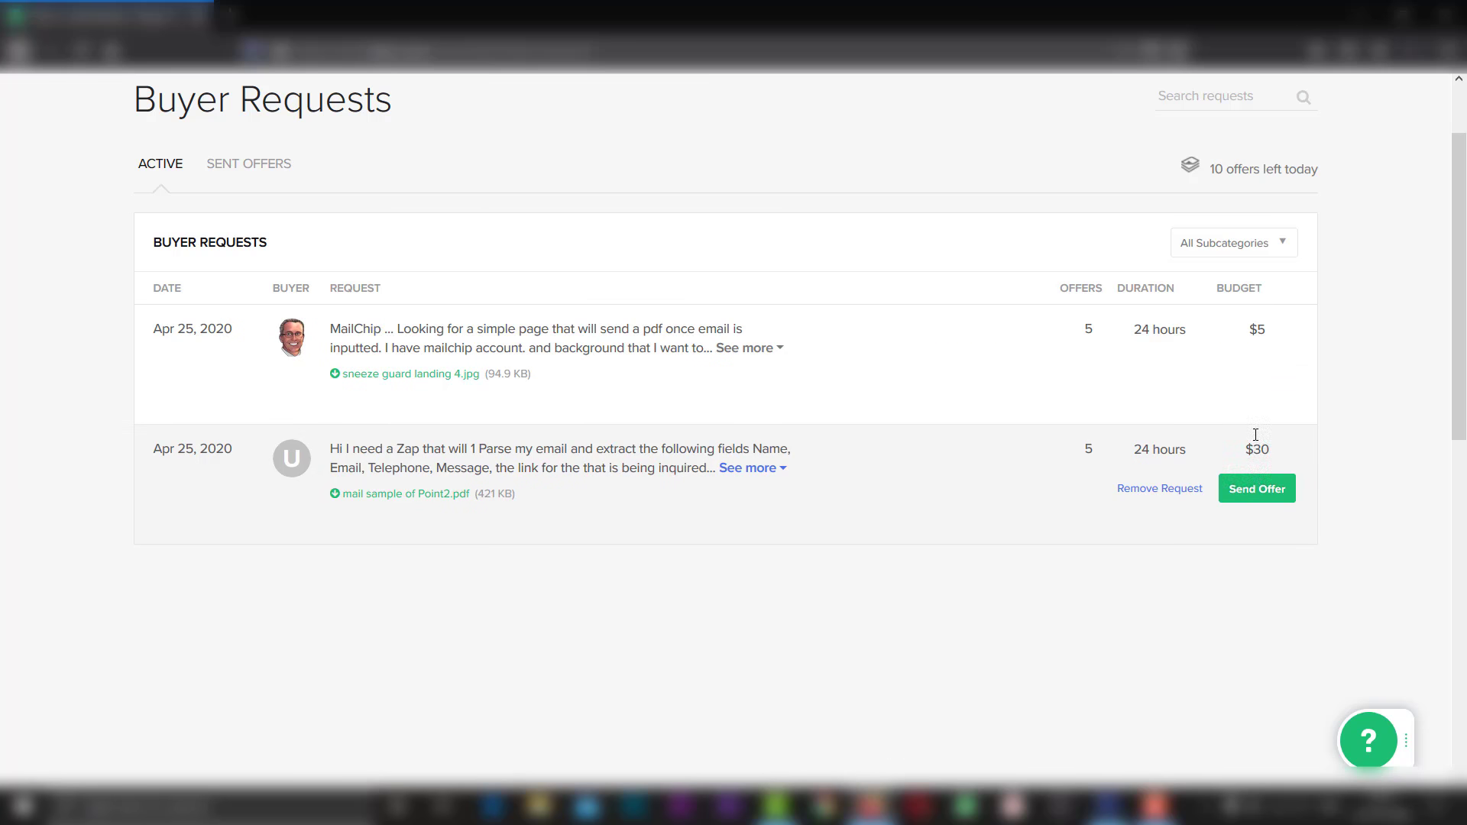